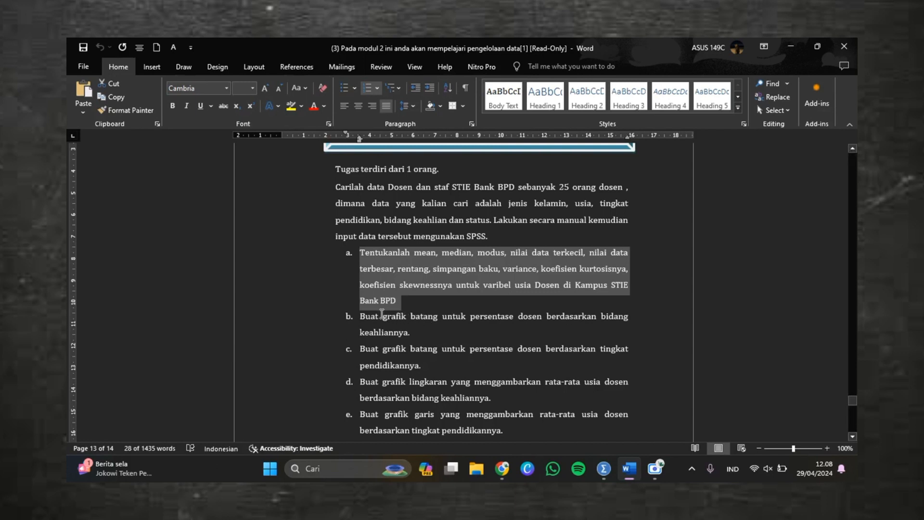
Switch to the SPSS data set and open the Frequencies analysis with Usia as the selected variable
{"action": "left_click", "coordinate": [328, 296]}
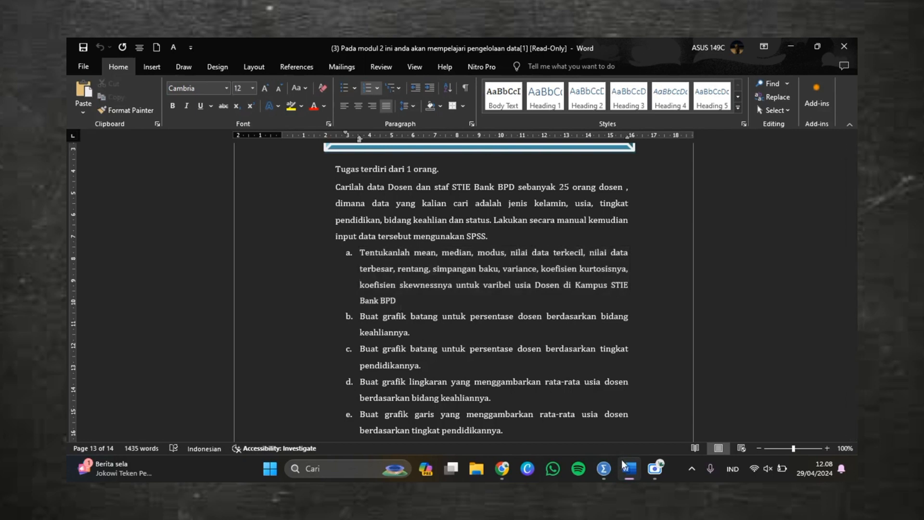
{"action": "left_click", "coordinate": [604, 469]}
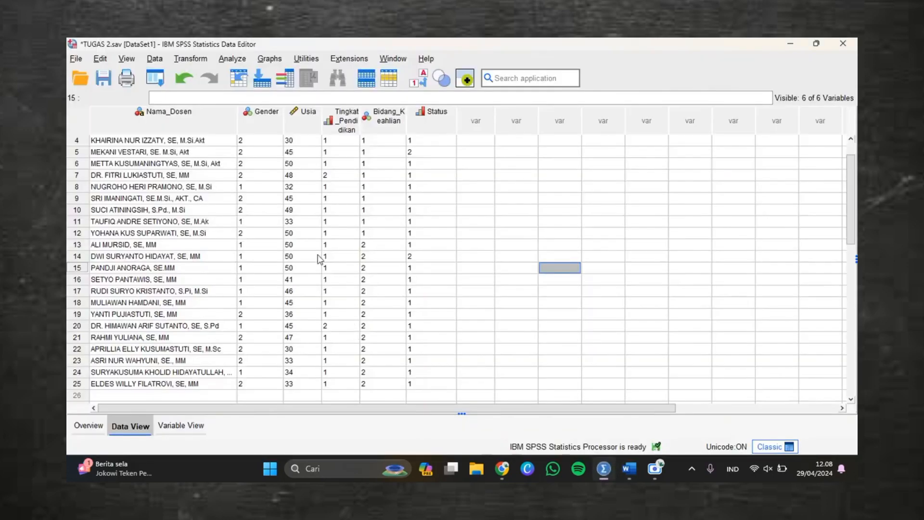
{"action": "left_click", "coordinate": [231, 60]}
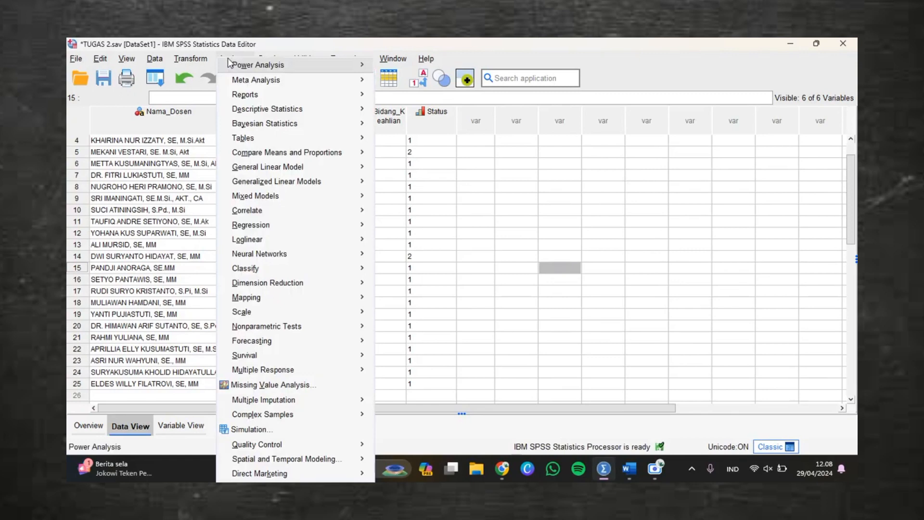
{"action": "mouse_move", "coordinate": [245, 114]}
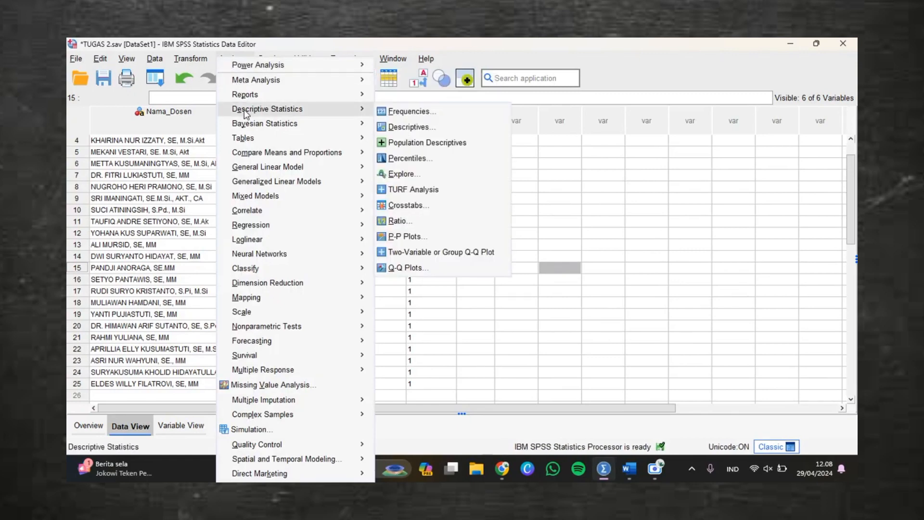
{"action": "left_click", "coordinate": [400, 112]}
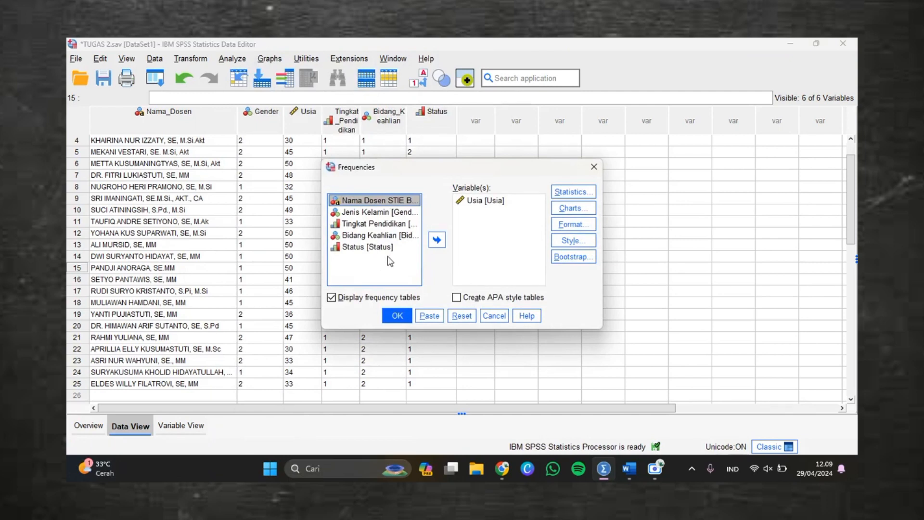
{"action": "left_click", "coordinate": [477, 201]}
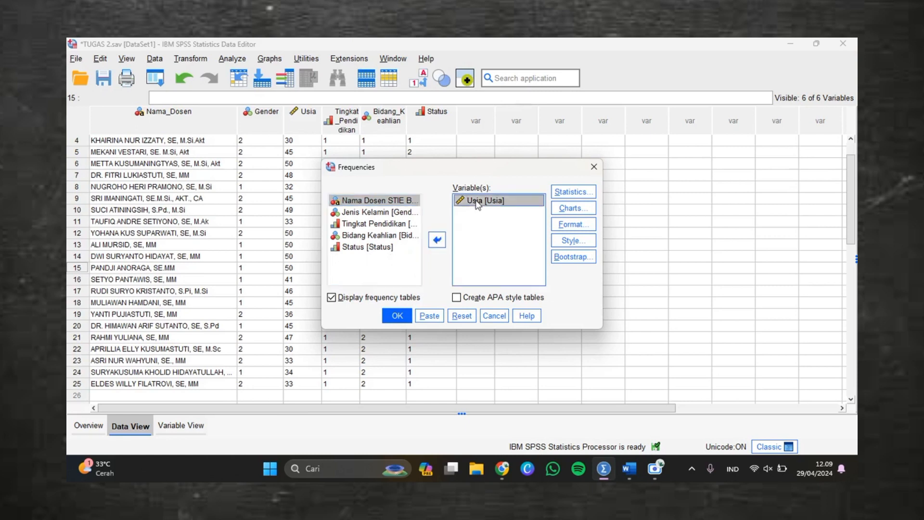
Run the Usia frequencies with mean, median, mode, std. deviation, variance, range, minimum, maximum, skewness and kurtosis, and review the output
{"action": "left_click", "coordinate": [569, 197]}
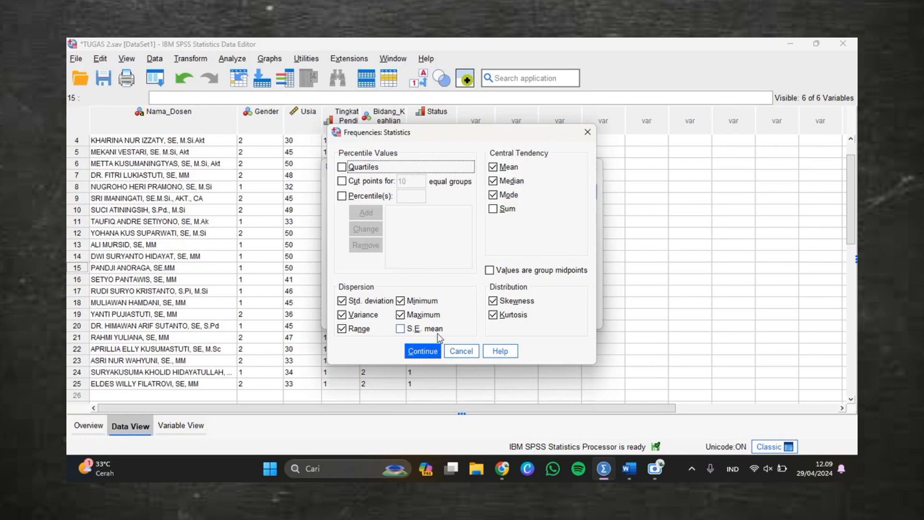
{"action": "left_click", "coordinate": [423, 352]}
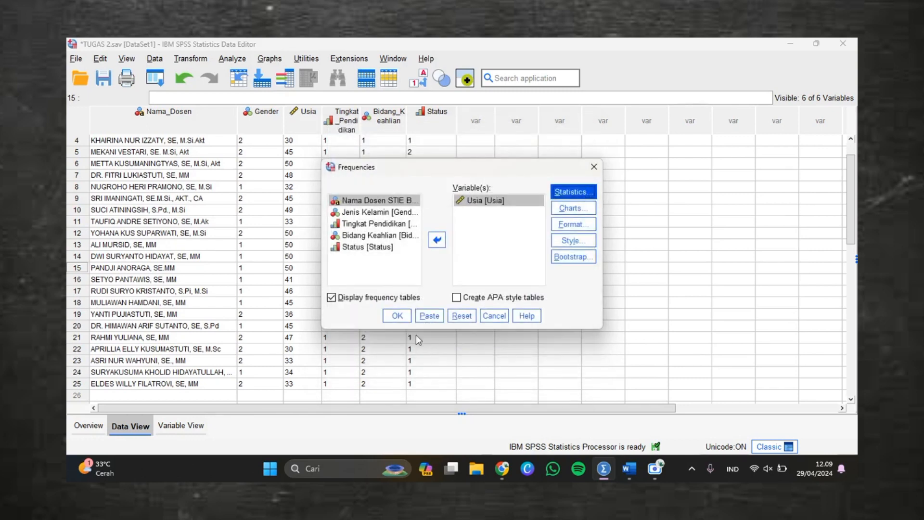
{"action": "left_click", "coordinate": [397, 317]}
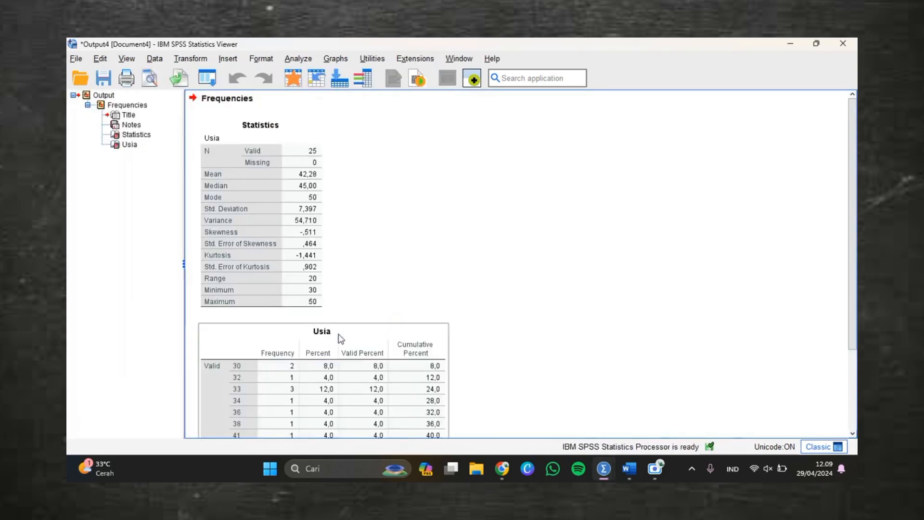
{"action": "scroll", "coordinate": [341, 339], "scroll_direction": "down", "scroll_amount": 4}
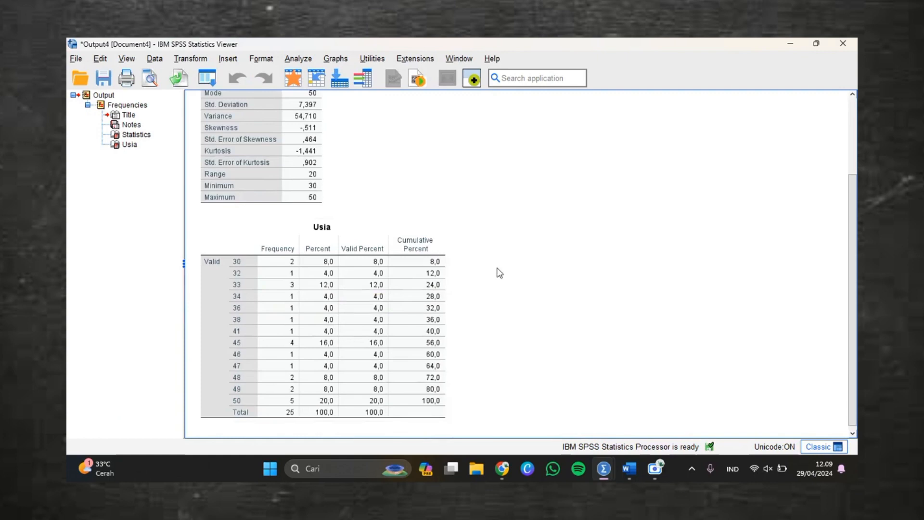
{"action": "scroll", "coordinate": [499, 273], "scroll_direction": "up", "scroll_amount": 2}
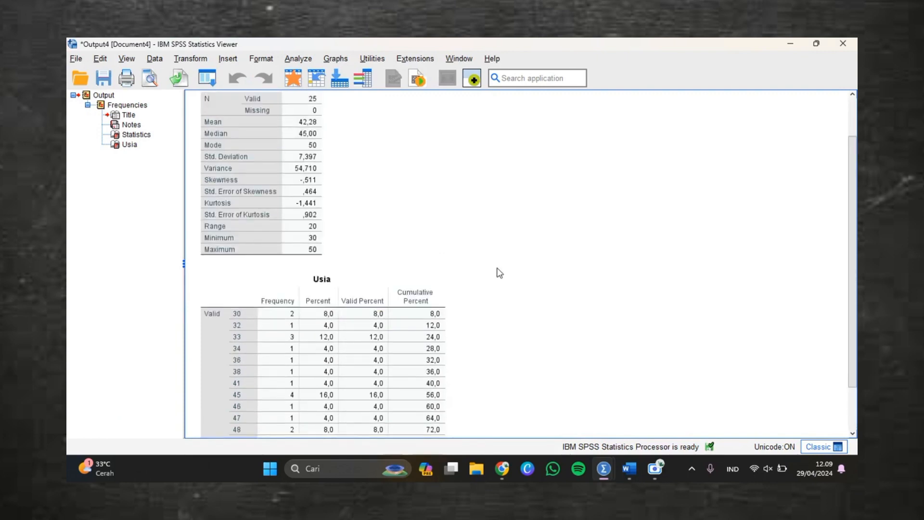
{"action": "scroll", "coordinate": [324, 215], "scroll_direction": "up", "scroll_amount": 2}
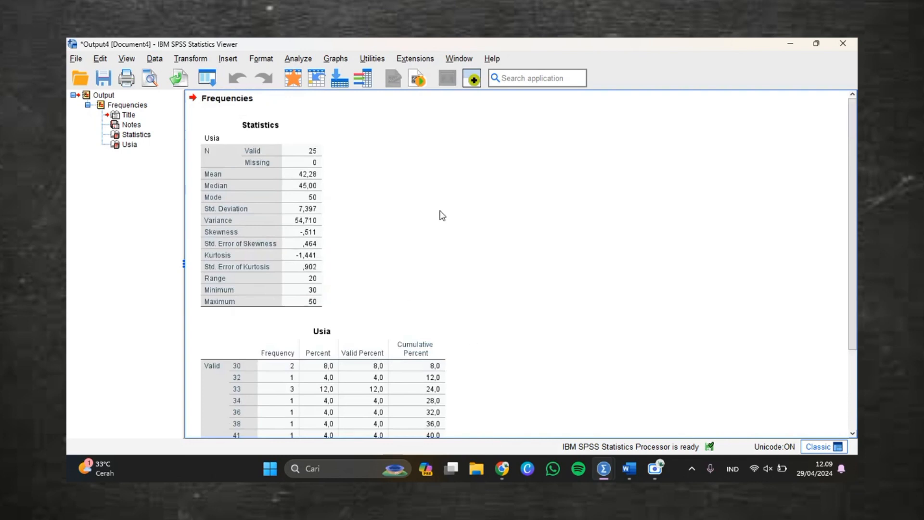
{"action": "left_click", "coordinate": [785, 46]}
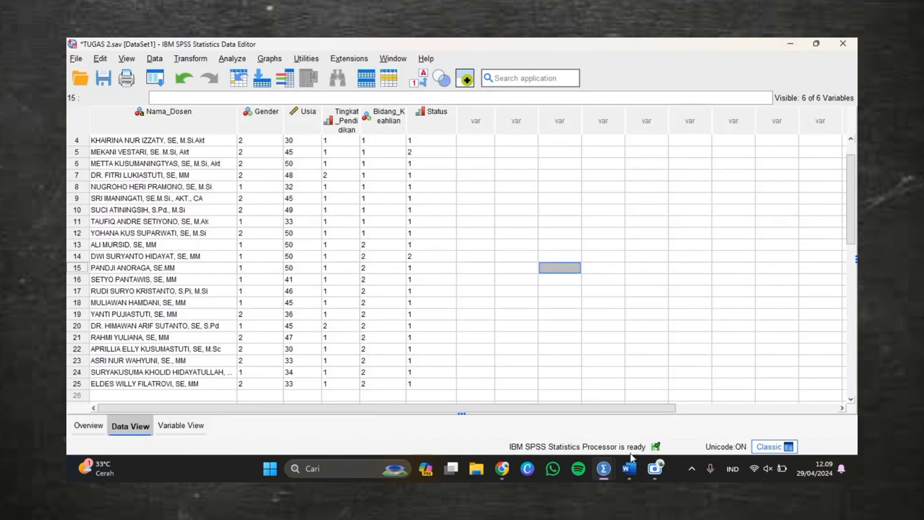
Highlight item b, the bar chart by bidang keahlian, in the Word assignment and return to the SPSS data set
{"action": "left_click", "coordinate": [630, 469]}
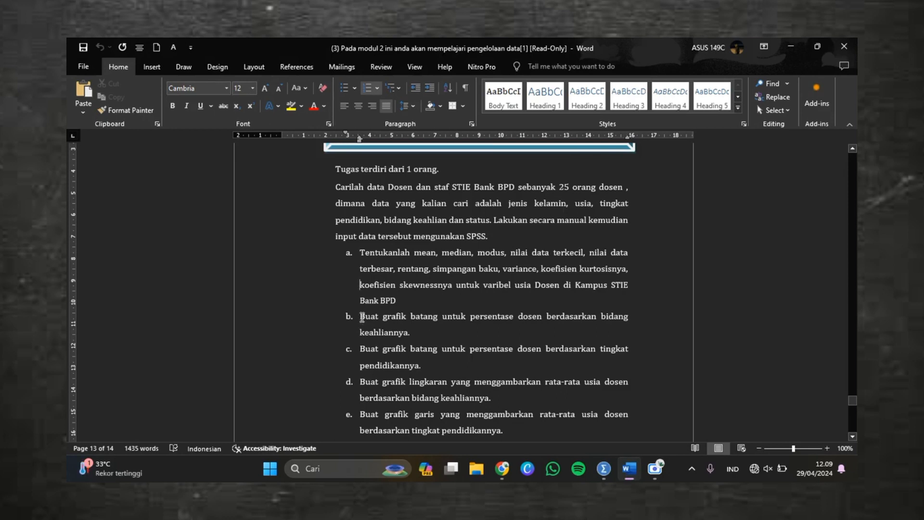
{"action": "left_click_drag", "start_coordinate": [361, 317], "coordinate": [392, 338]}
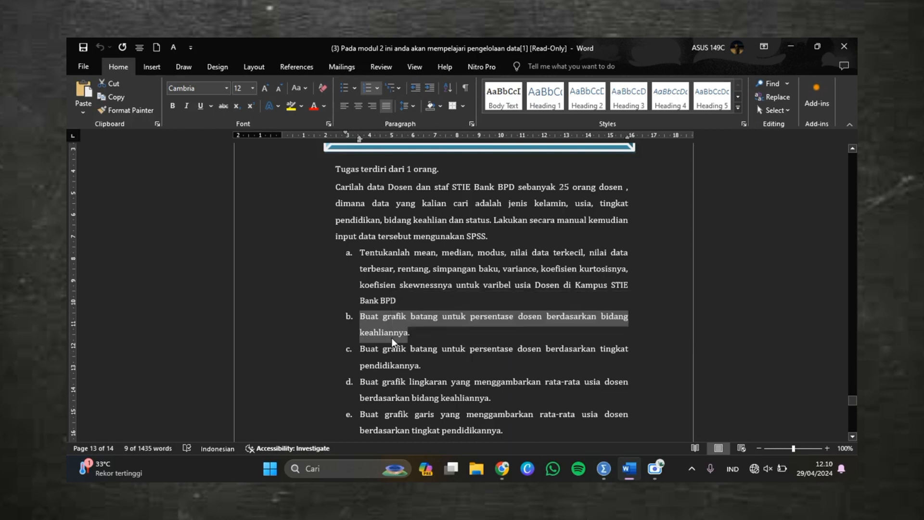
{"action": "mouse_move", "coordinate": [606, 471]}
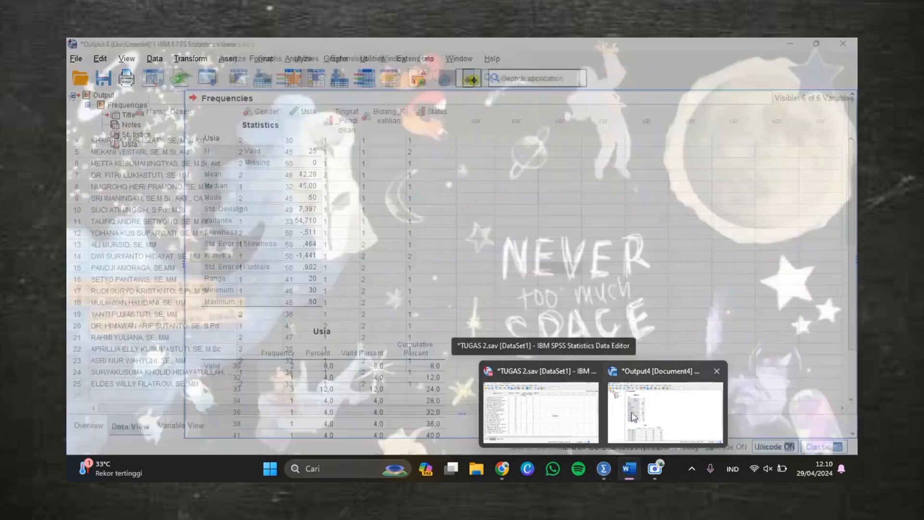
{"action": "mouse_move", "coordinate": [641, 414]}
{"action": "left_click", "coordinate": [564, 411]}
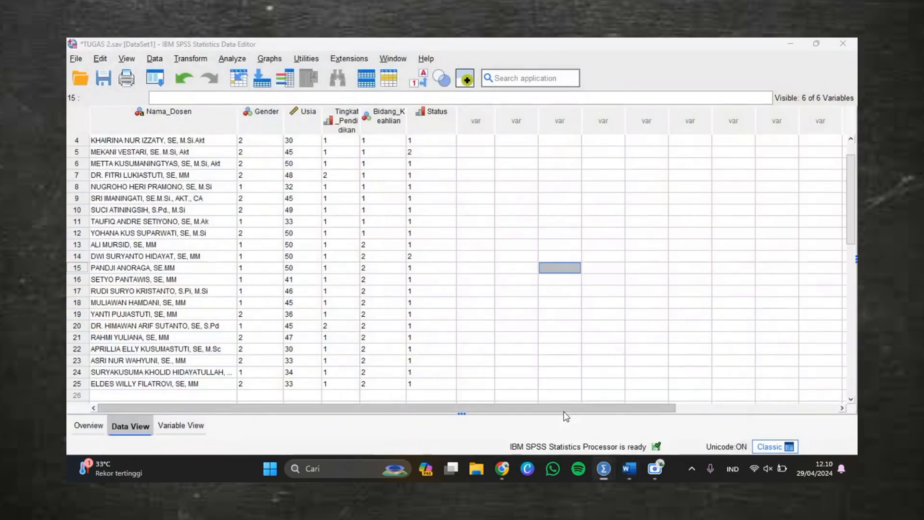
Start defining a simple bar chart with summaries for groups of cases
{"action": "left_click", "coordinate": [260, 59]}
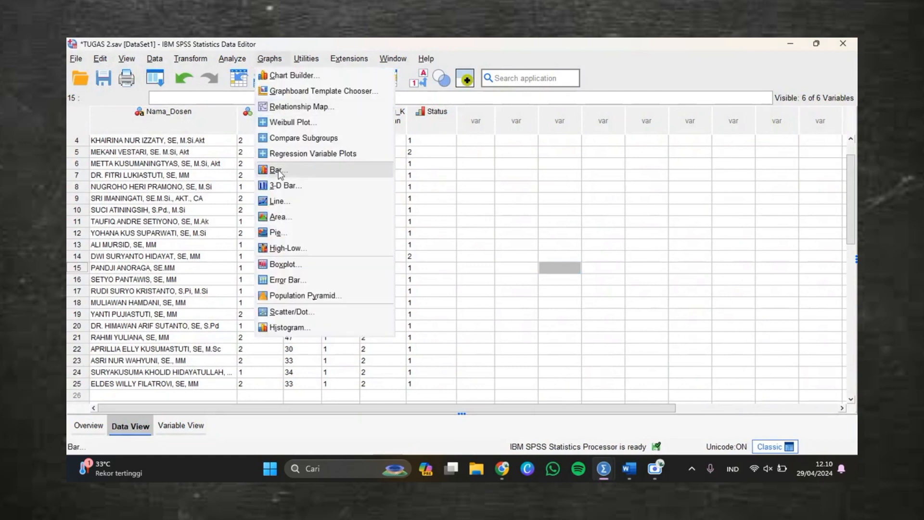
{"action": "left_click", "coordinate": [279, 171]}
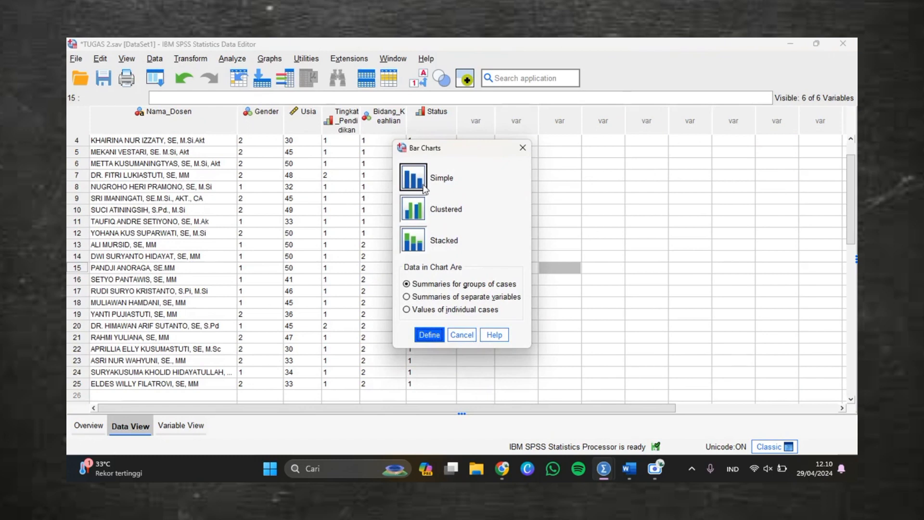
{"action": "left_click", "coordinate": [425, 188]}
{"action": "left_click", "coordinate": [426, 334]}
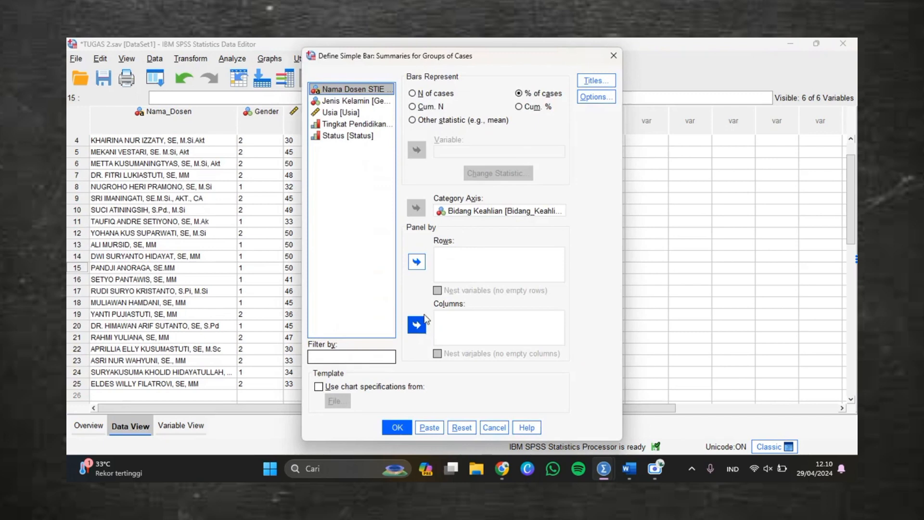
Recheck the wording of item b in the Word assignment and return to the SPSS chart definition
{"action": "left_click", "coordinate": [631, 471]}
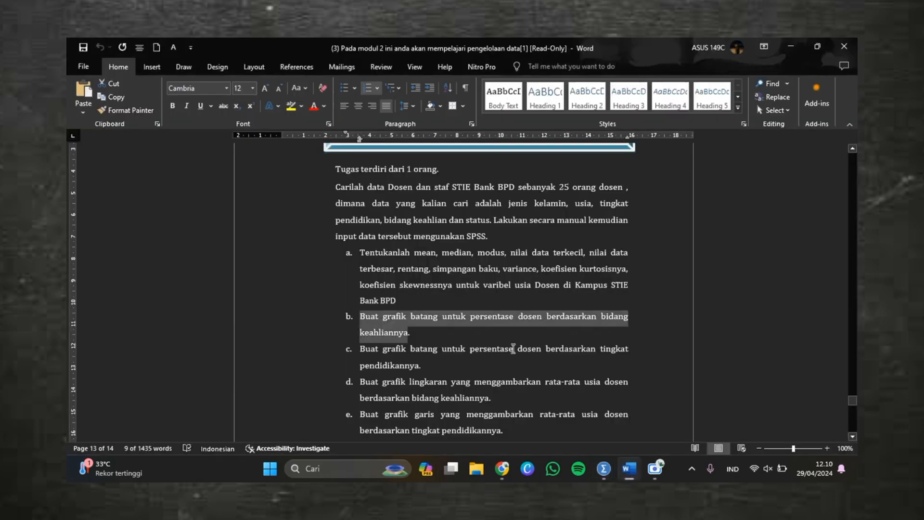
{"action": "left_click", "coordinate": [603, 474]}
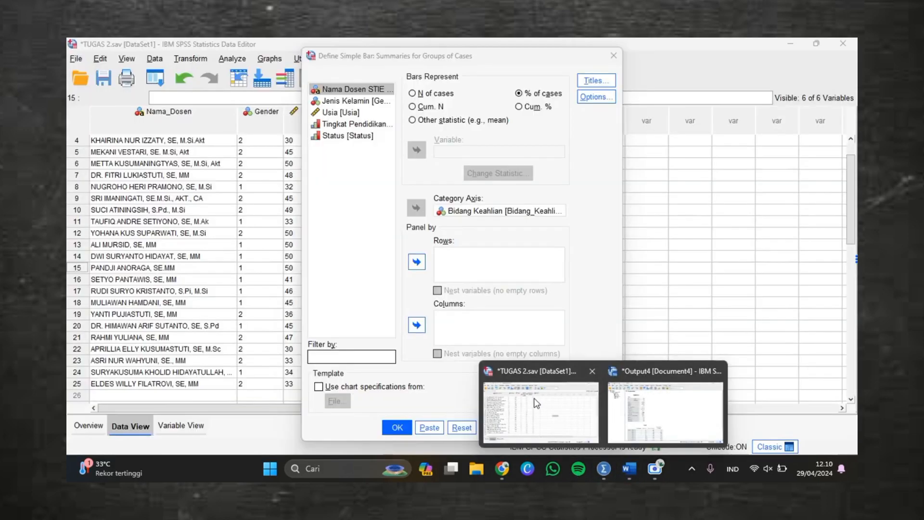
{"action": "left_click", "coordinate": [590, 378]}
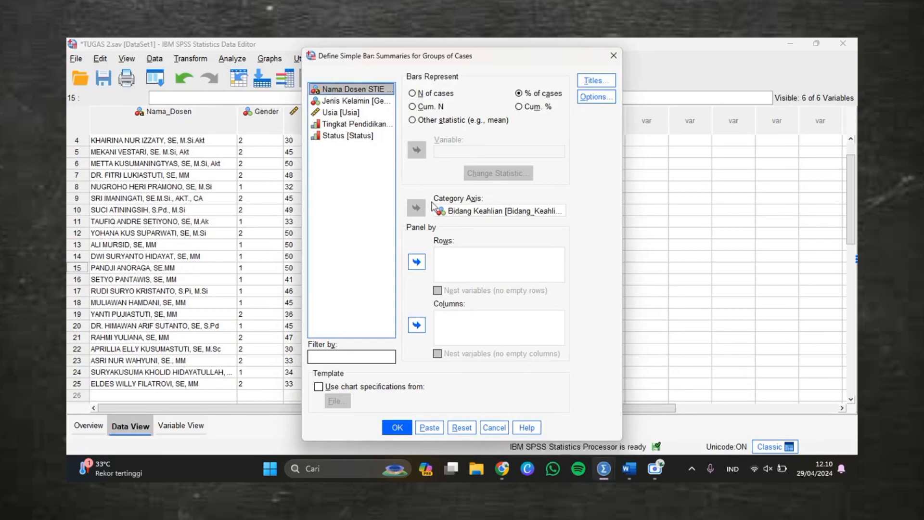
Generate the bar chart showing % of cases with Bidang Keahlian as category axis, and view it in the maximized output window
{"action": "left_click", "coordinate": [444, 211]}
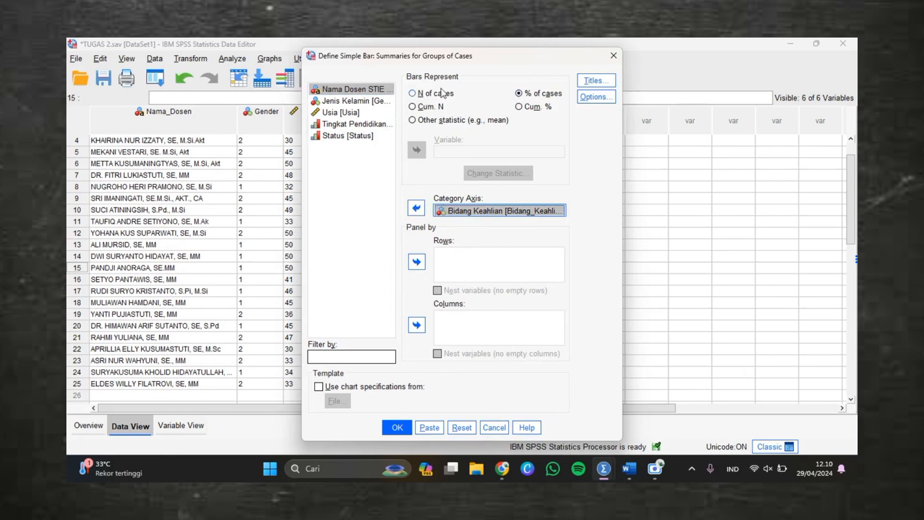
{"action": "left_click", "coordinate": [413, 94]}
{"action": "left_click", "coordinate": [519, 94]}
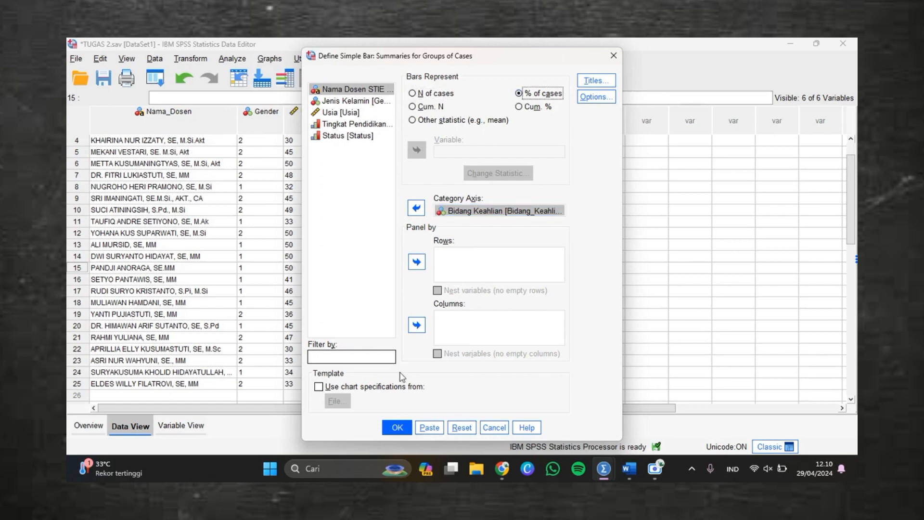
{"action": "left_click", "coordinate": [396, 428]}
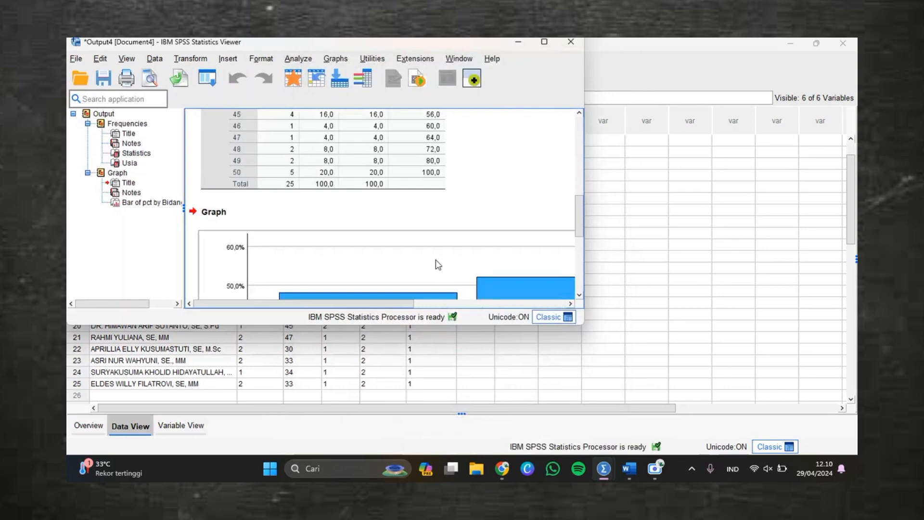
{"action": "scroll", "coordinate": [438, 265], "scroll_direction": "down", "scroll_amount": 5}
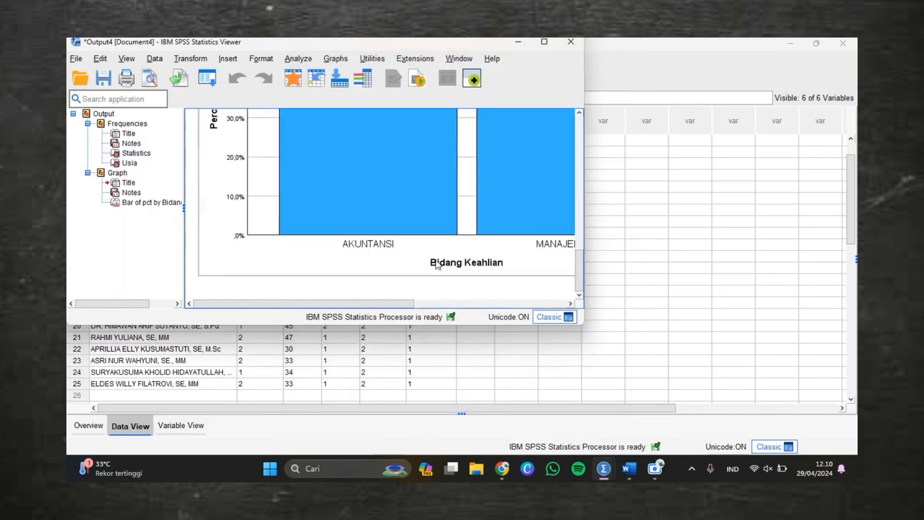
{"action": "left_click", "coordinate": [550, 45]}
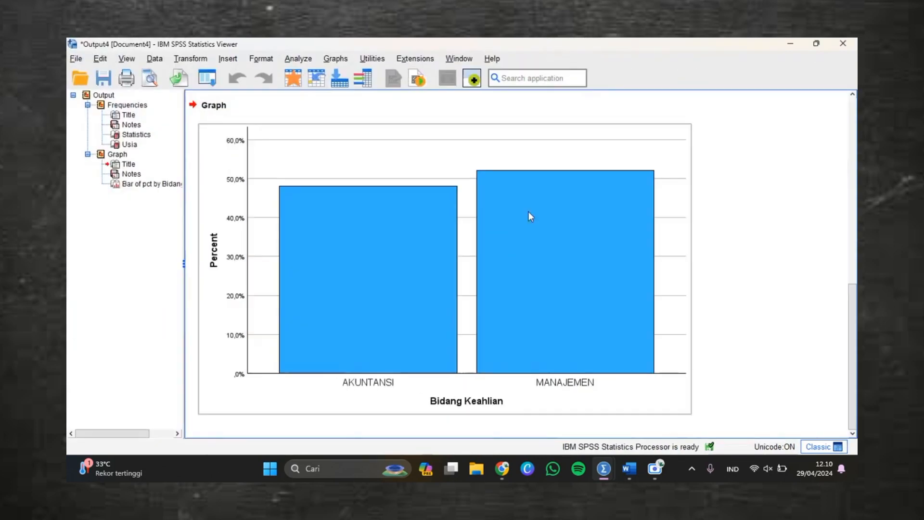
{"action": "scroll", "coordinate": [509, 277], "scroll_direction": "up", "scroll_amount": 2}
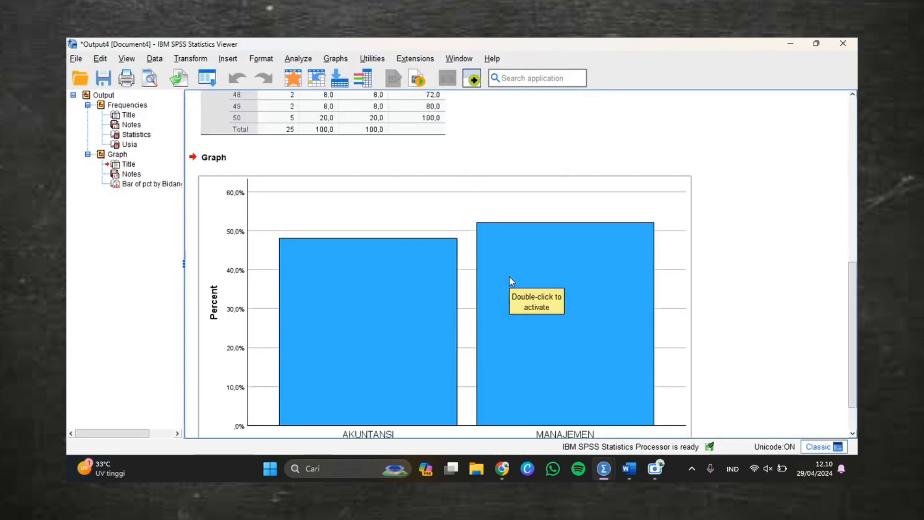
{"action": "scroll", "coordinate": [510, 276], "scroll_direction": "down", "scroll_amount": 2}
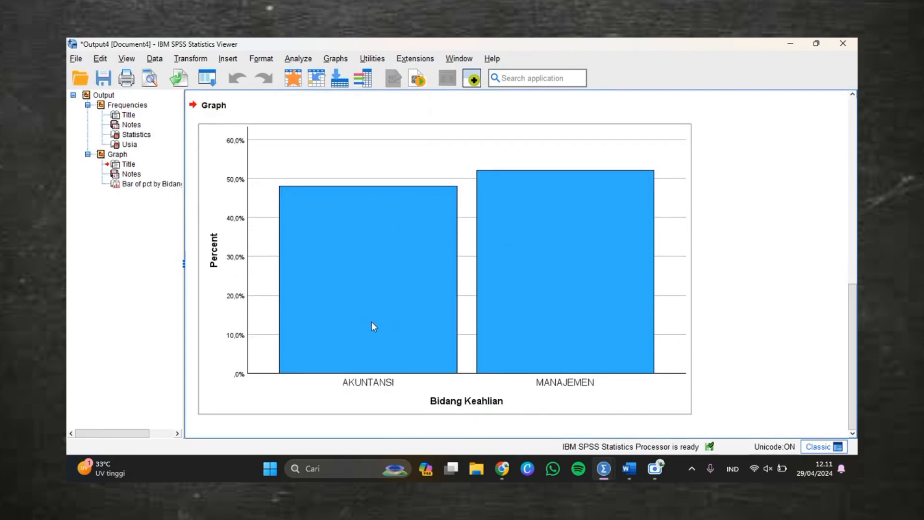
Highlight item c, the bar chart by tingkat pendidikan, in the Word assignment and return to the SPSS data set
{"action": "left_click", "coordinate": [623, 476]}
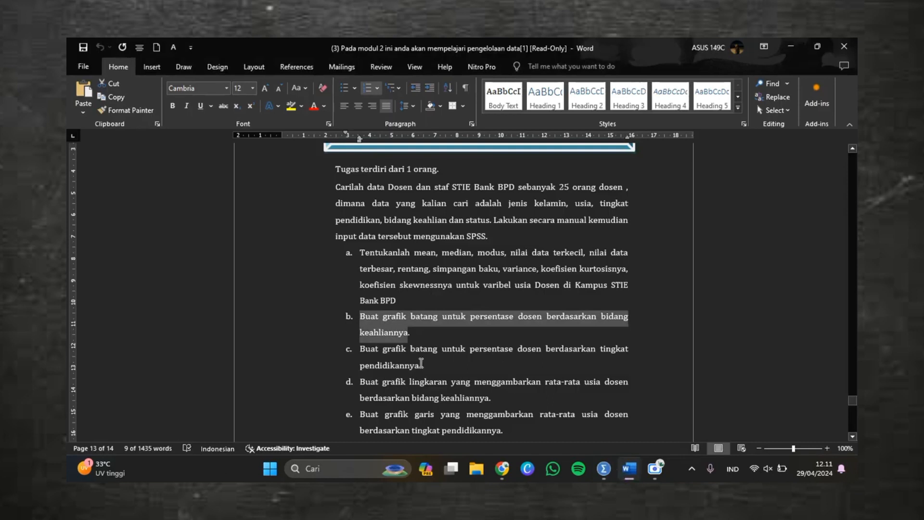
{"action": "left_click_drag", "start_coordinate": [361, 350], "coordinate": [411, 369]}
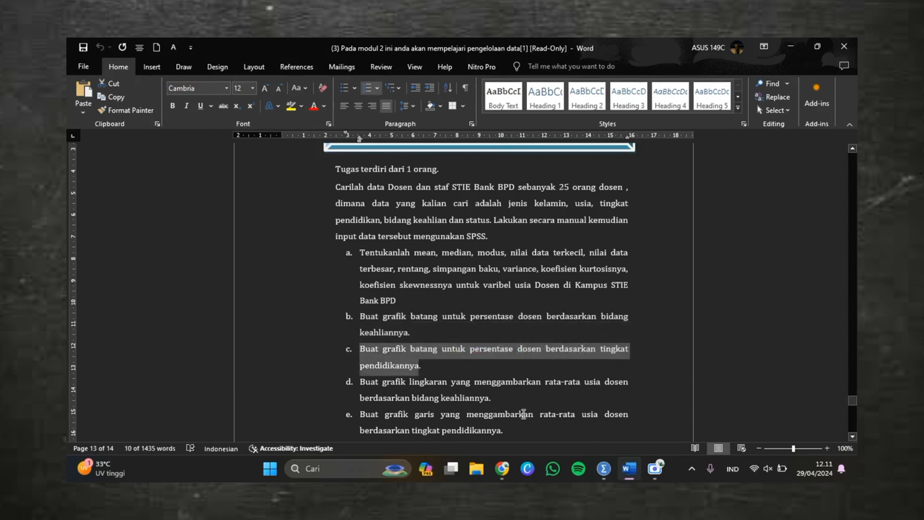
{"action": "mouse_move", "coordinate": [604, 469]}
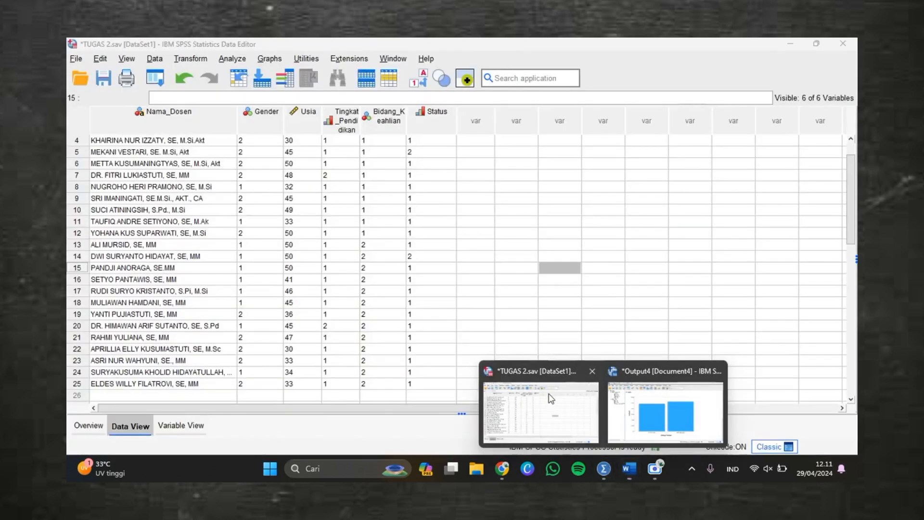
{"action": "left_click", "coordinate": [551, 397]}
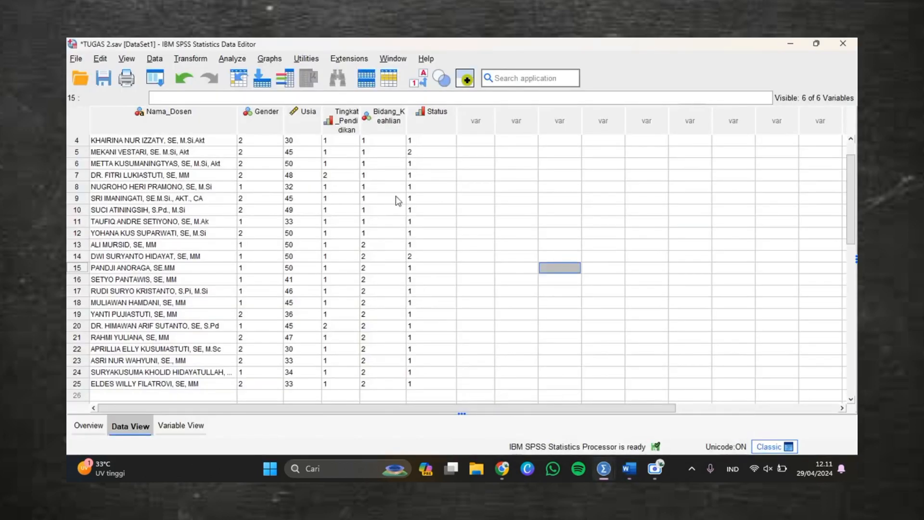
Start defining another simple bar chart with summaries for groups of cases, rechecking item c in the Word assignment on the way
{"action": "left_click", "coordinate": [268, 61]}
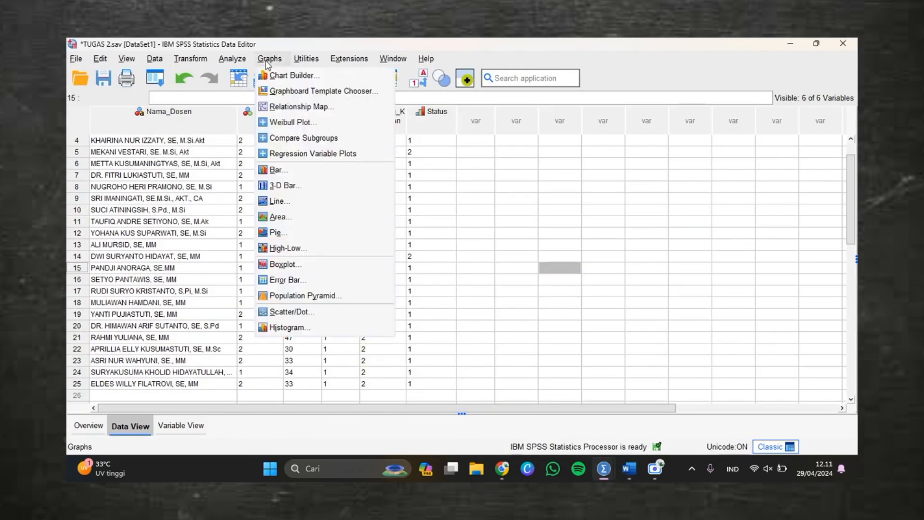
{"action": "left_click", "coordinate": [301, 173]}
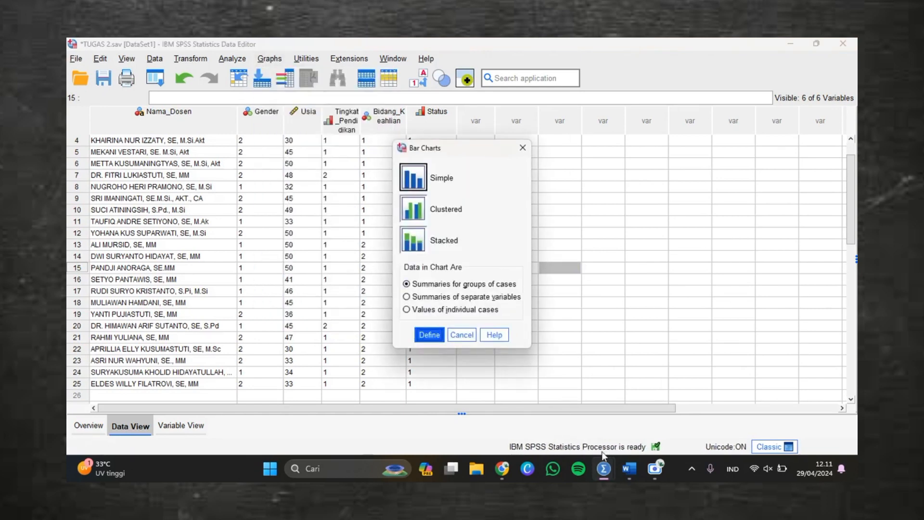
{"action": "left_click", "coordinate": [624, 471]}
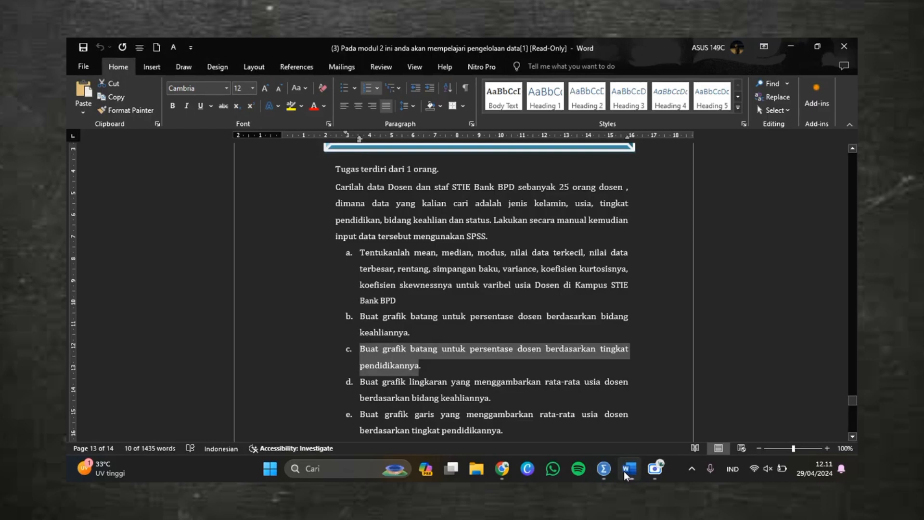
{"action": "left_click", "coordinate": [604, 471]}
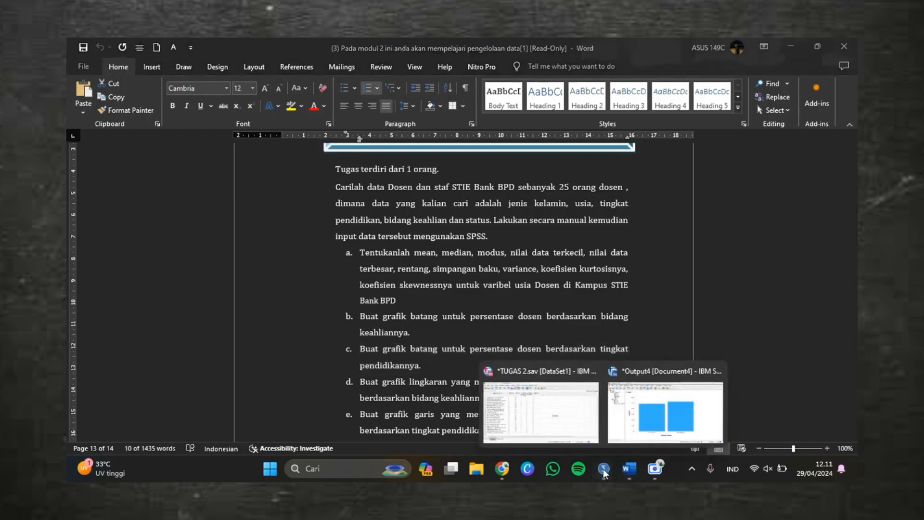
{"action": "left_click", "coordinate": [552, 418]}
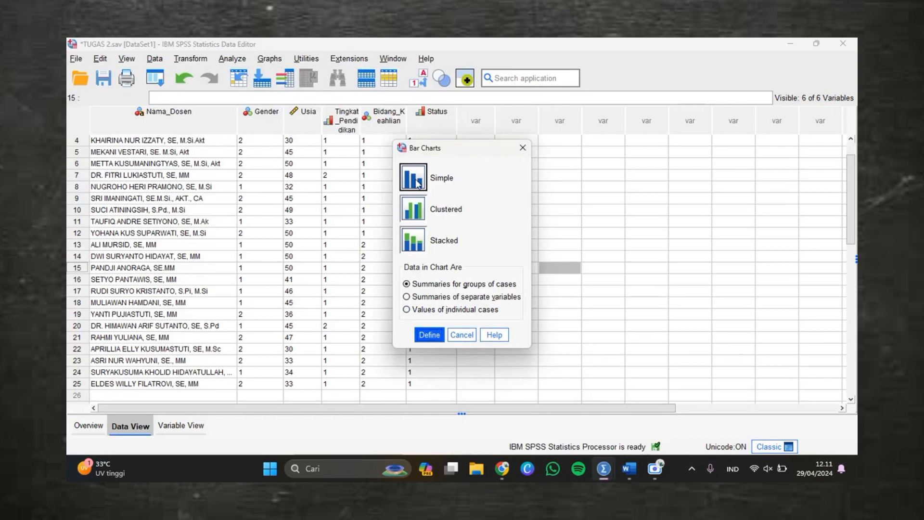
{"action": "left_click", "coordinate": [425, 337]}
{"action": "left_click", "coordinate": [459, 269]}
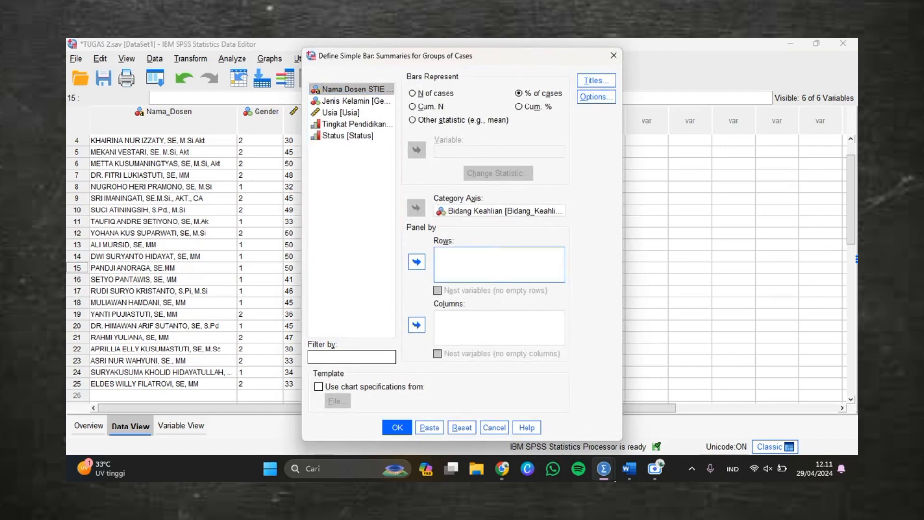
Reread item c, the bar chart by tingkat pendidikan, in Word and return to the simple bar definition in SPSS
{"action": "mouse_move", "coordinate": [629, 468]}
{"action": "mouse_move", "coordinate": [613, 429]}
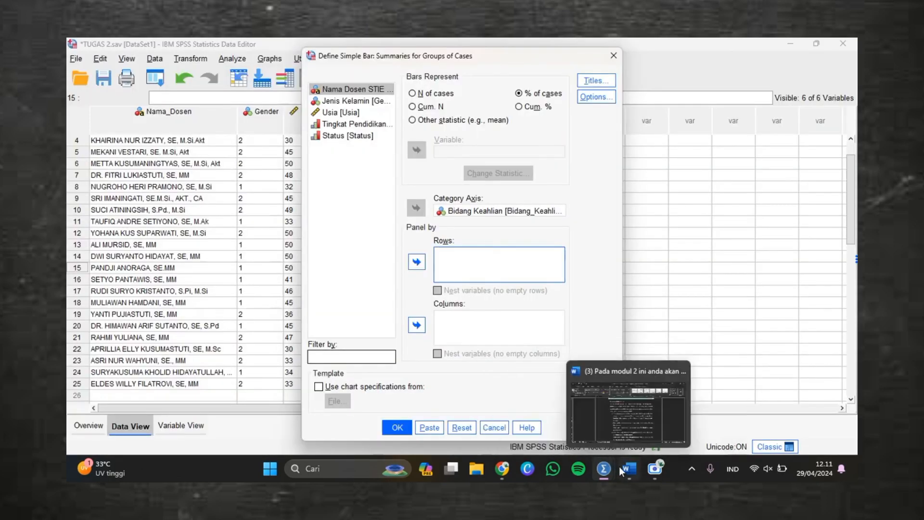
{"action": "left_click", "coordinate": [619, 466]}
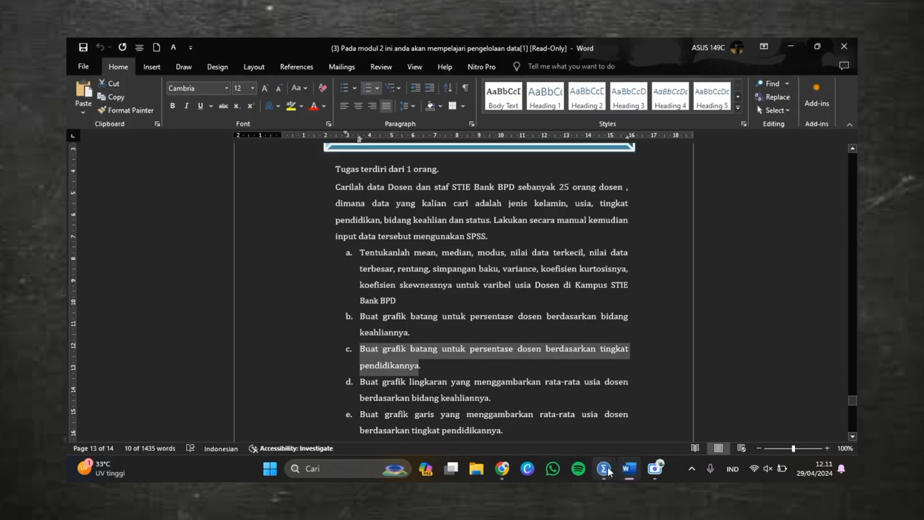
{"action": "mouse_move", "coordinate": [604, 468]}
{"action": "left_click", "coordinate": [562, 430]}
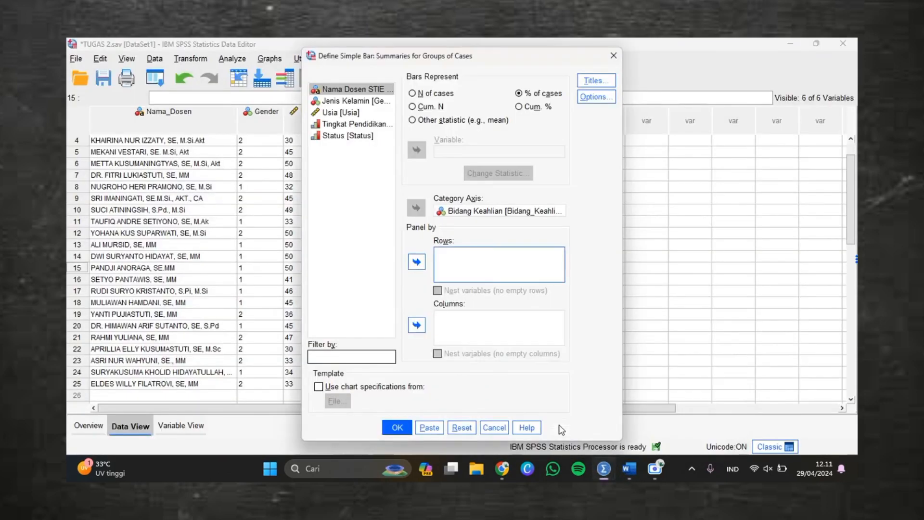
Select Tingkat Pendidikan and set the chart subtitle to "c. Buat grafik batang untuk persentase dosen berdasarkan tingkat pendidikannya"
{"action": "left_click", "coordinate": [351, 124]}
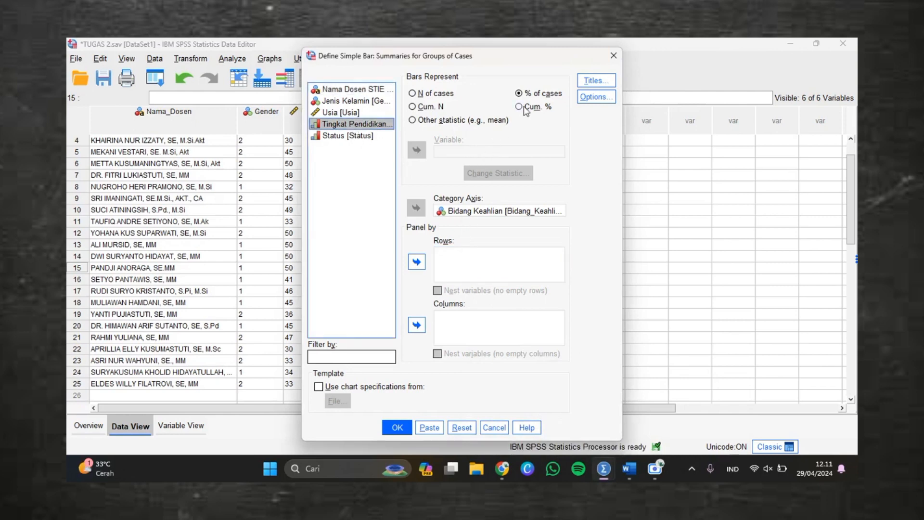
{"action": "left_click", "coordinate": [592, 82]}
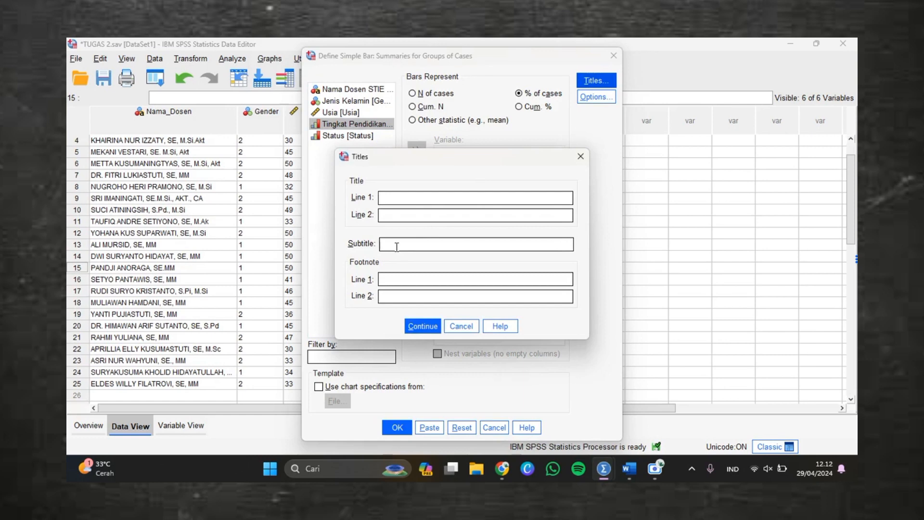
{"action": "key", "text": "ctrl+v"}
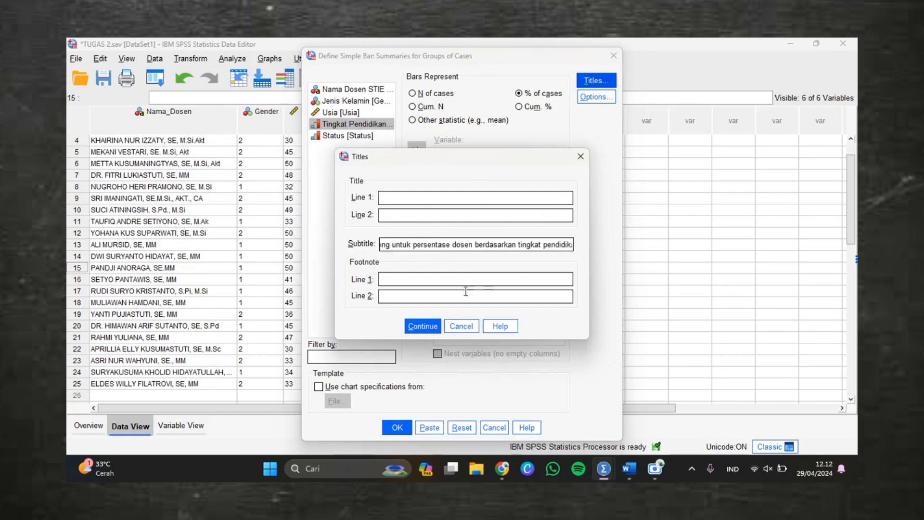
{"action": "left_click", "coordinate": [429, 329]}
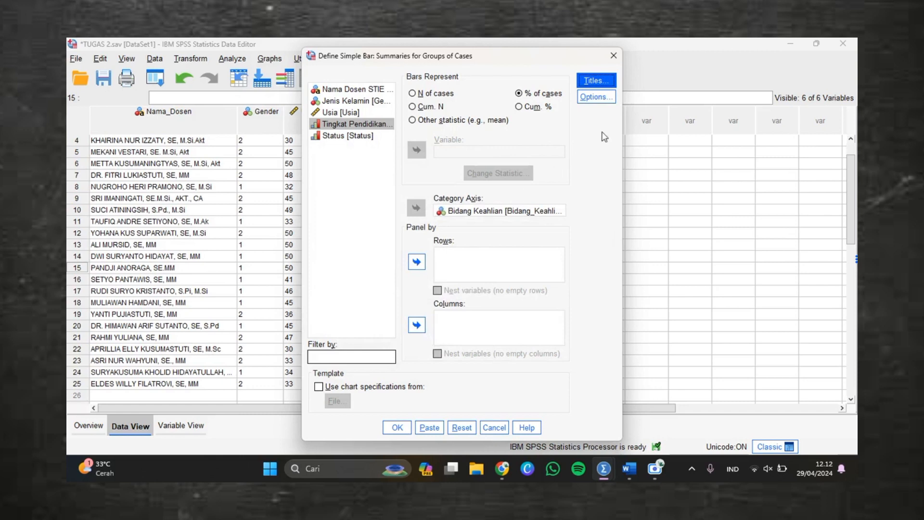
{"action": "left_click", "coordinate": [593, 81]}
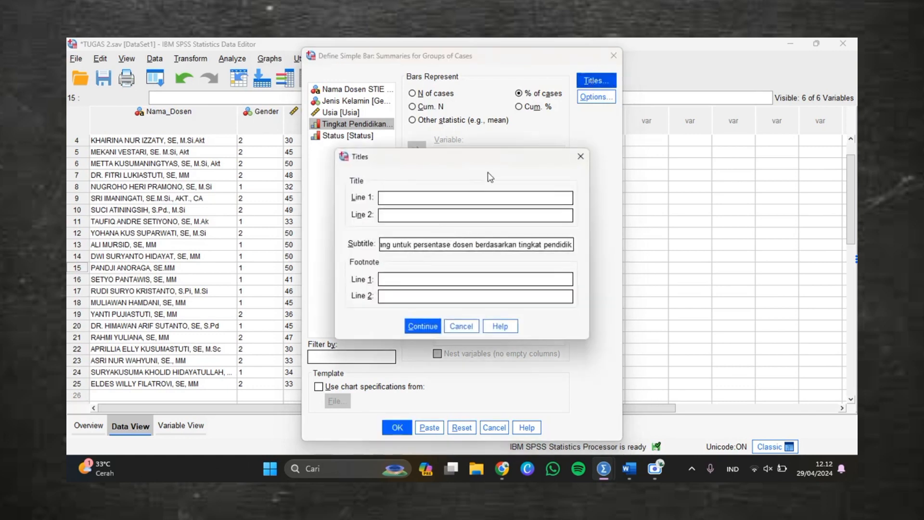
{"action": "left_click", "coordinate": [417, 326]}
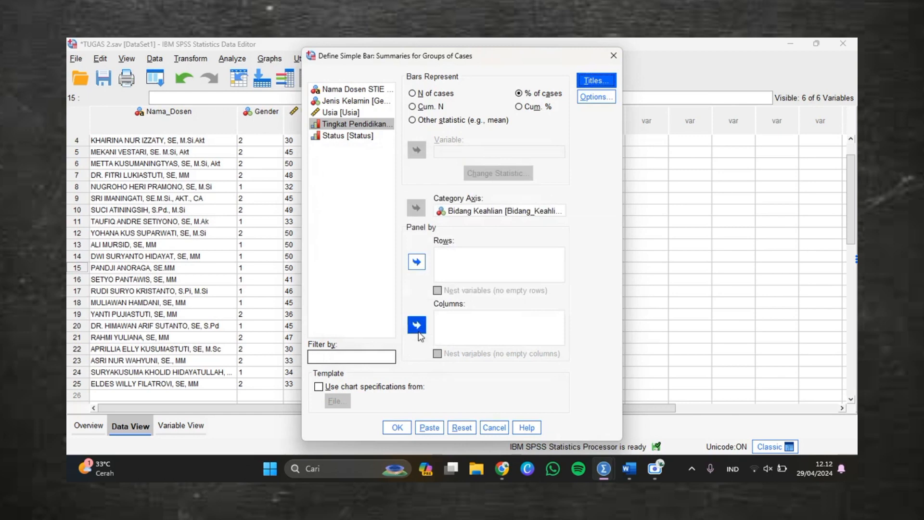
Generate the subtitled bar chart of % of cases by Bidang Keahlian and compare it with the earlier graph in the output
{"action": "left_click", "coordinate": [397, 427]}
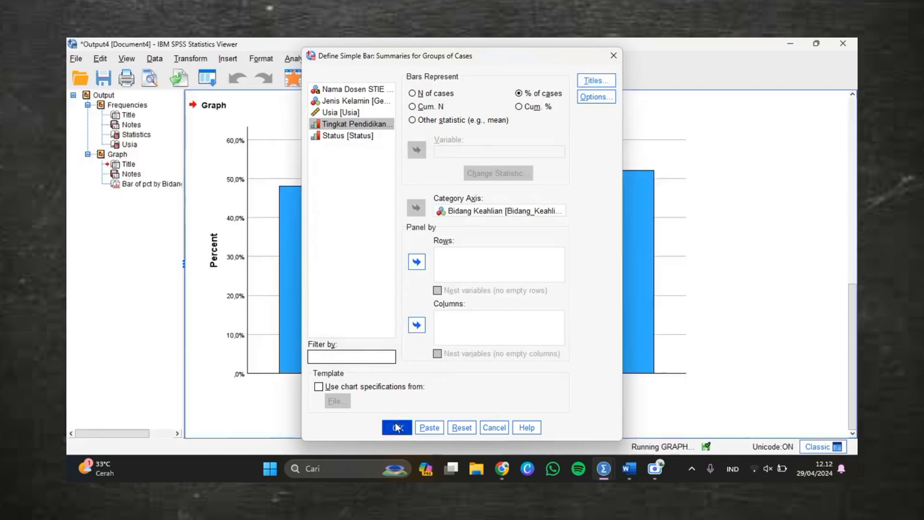
{"action": "right_click", "coordinate": [466, 361]}
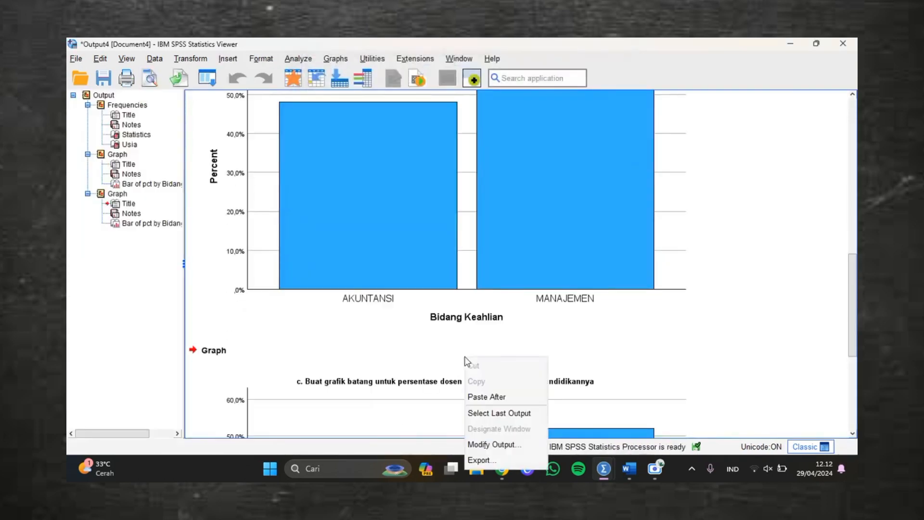
{"action": "left_click", "coordinate": [693, 300]}
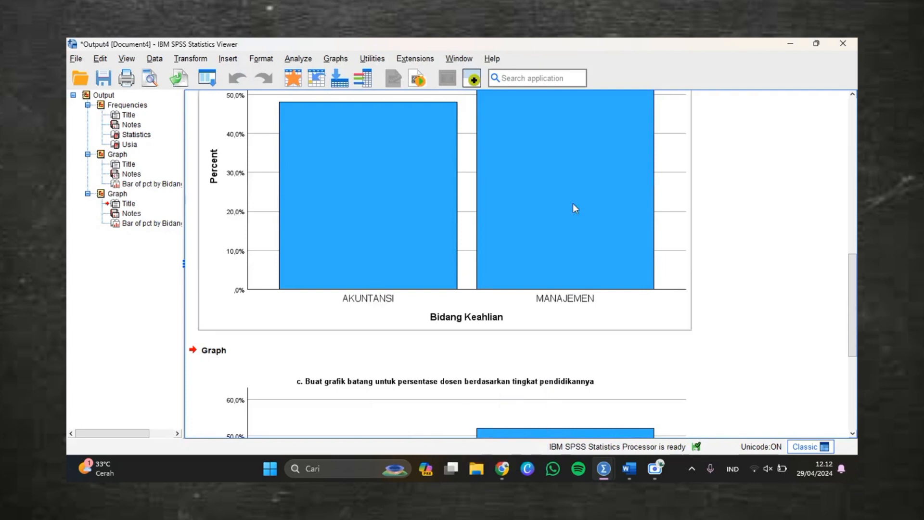
{"action": "scroll", "coordinate": [573, 208], "scroll_direction": "up", "scroll_amount": 5}
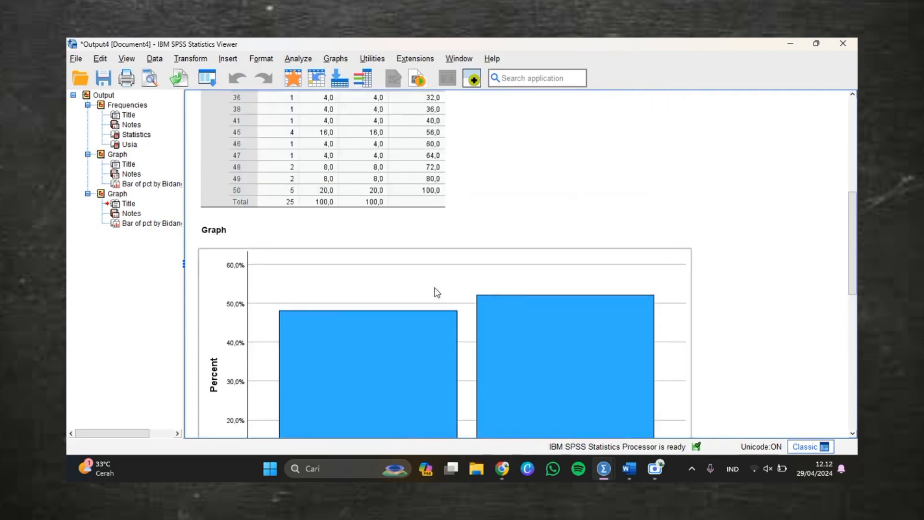
{"action": "scroll", "coordinate": [437, 292], "scroll_direction": "down", "scroll_amount": 10}
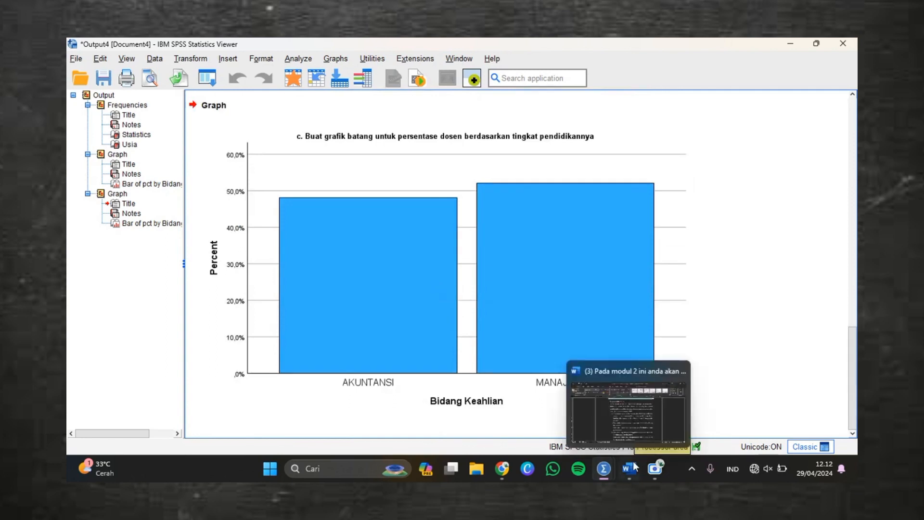
Highlight item d, the pie chart of average age by bidang keahlian, in the Word assignment and return to the SPSS data set
{"action": "mouse_move", "coordinate": [607, 474]}
{"action": "left_click", "coordinate": [627, 473]}
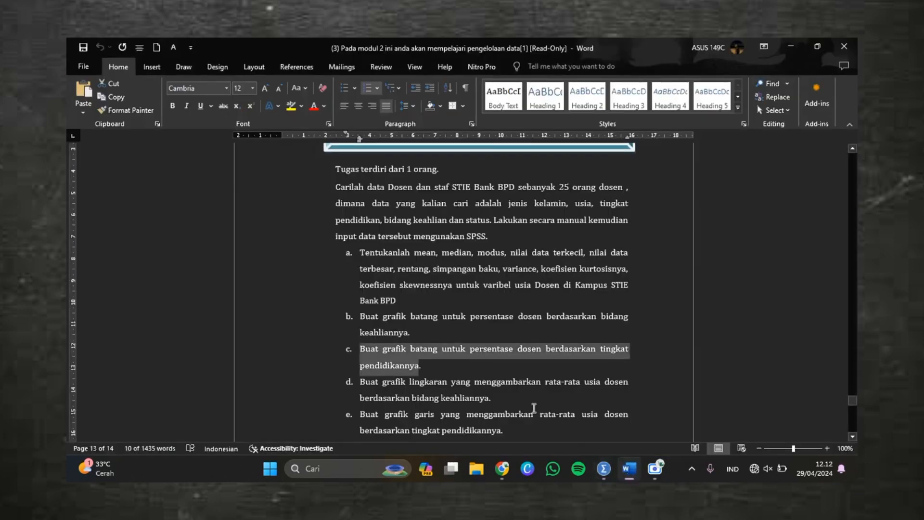
{"action": "scroll", "coordinate": [534, 409], "scroll_direction": "down", "scroll_amount": 1}
{"action": "left_click_drag", "start_coordinate": [362, 349], "coordinate": [489, 366]}
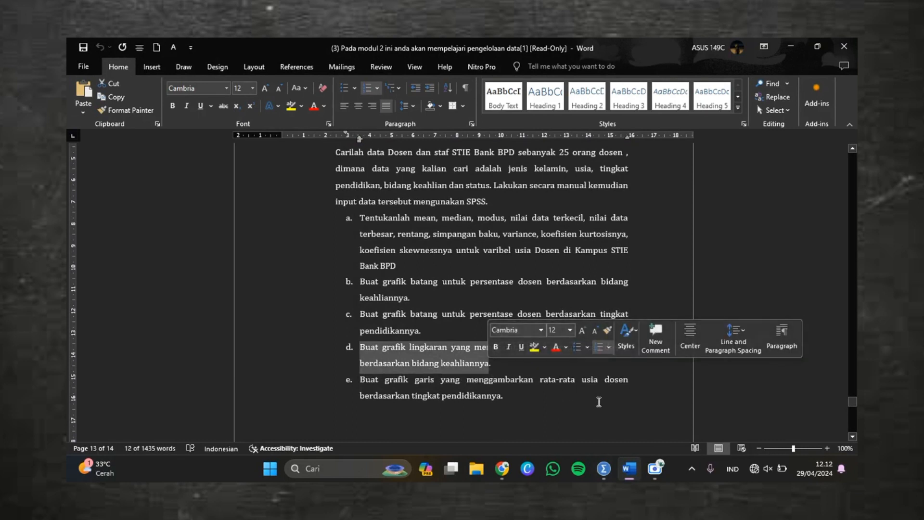
{"action": "left_click", "coordinate": [599, 402]}
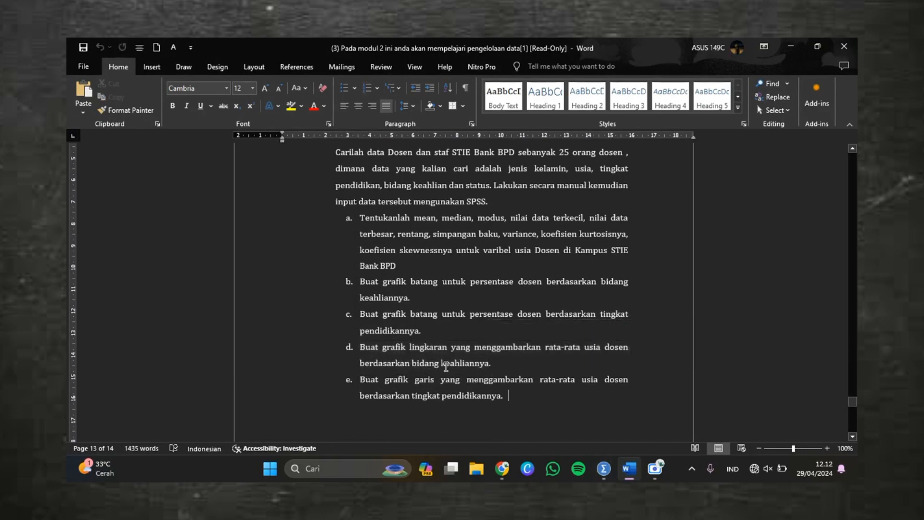
{"action": "left_click_drag", "start_coordinate": [364, 348], "coordinate": [489, 373]}
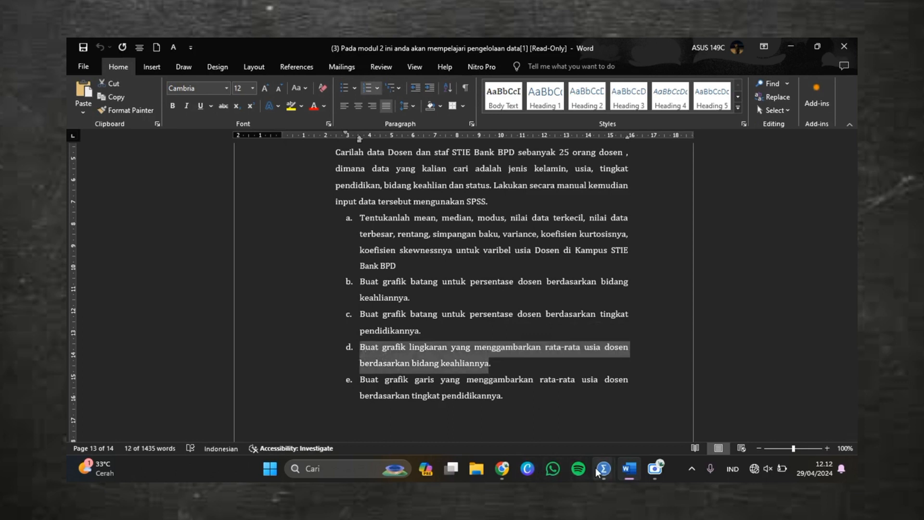
{"action": "mouse_move", "coordinate": [655, 469]}
{"action": "left_click", "coordinate": [548, 417]}
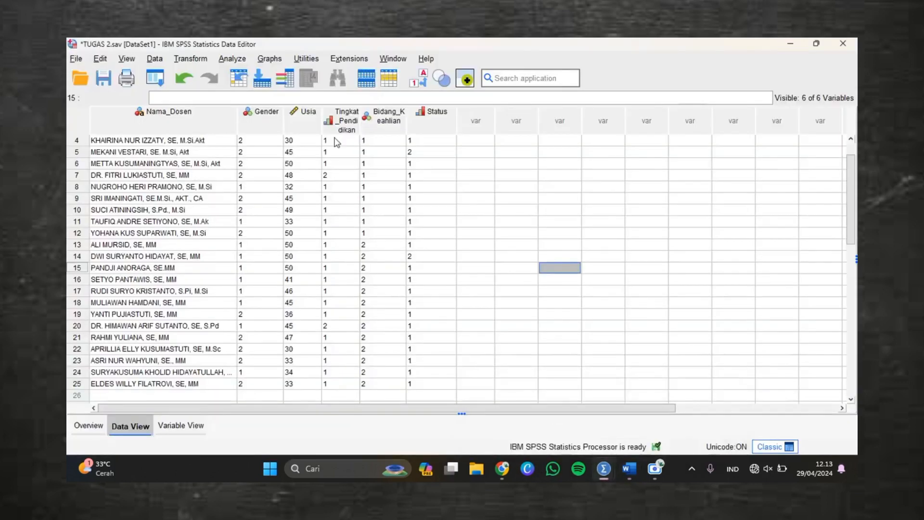
{"action": "left_click", "coordinate": [271, 58]}
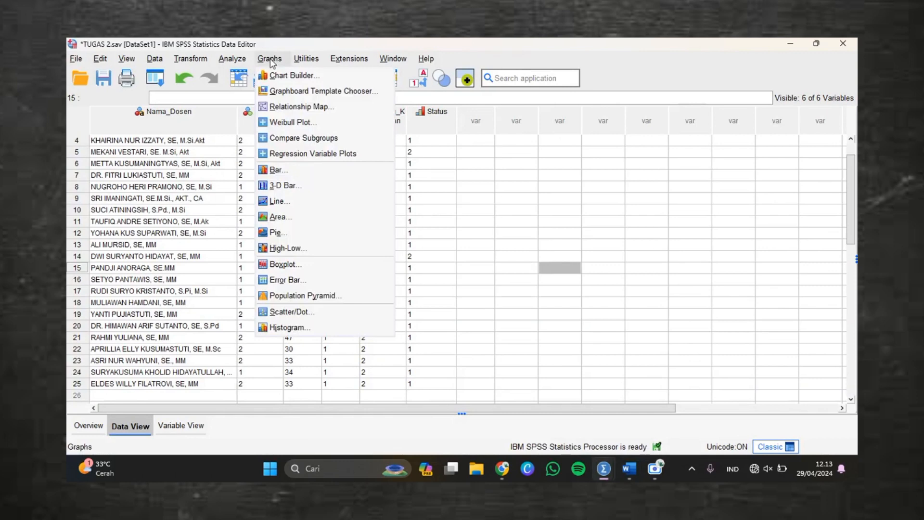
{"action": "left_click", "coordinate": [316, 172]}
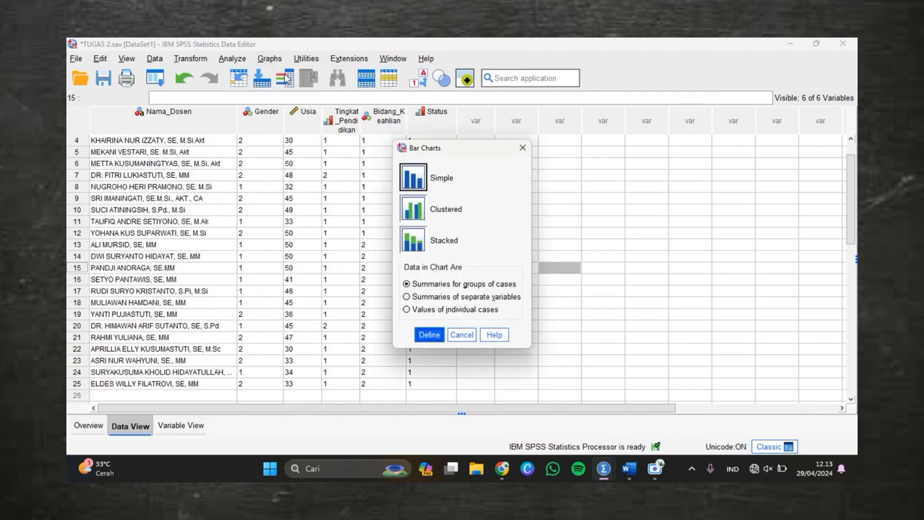
{"action": "left_click", "coordinate": [518, 152]}
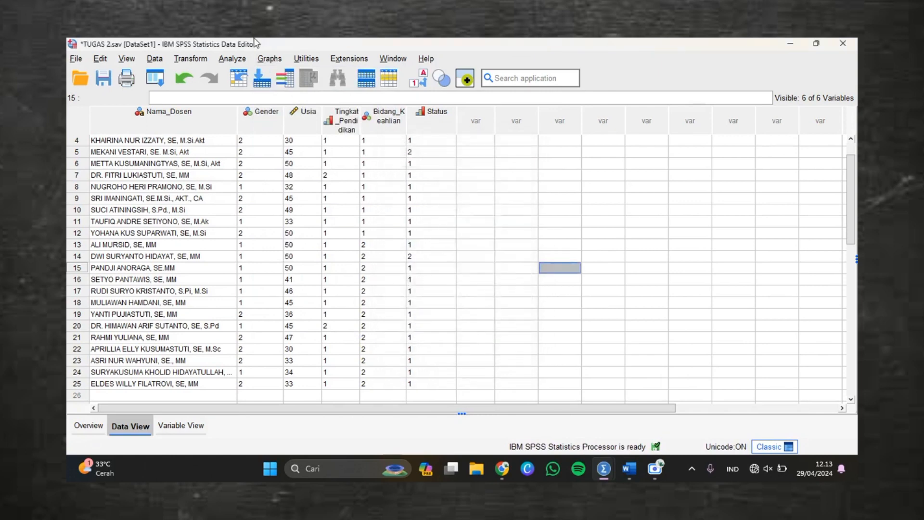
Start defining a pie chart with summaries for groups of cases
{"action": "left_click", "coordinate": [269, 60]}
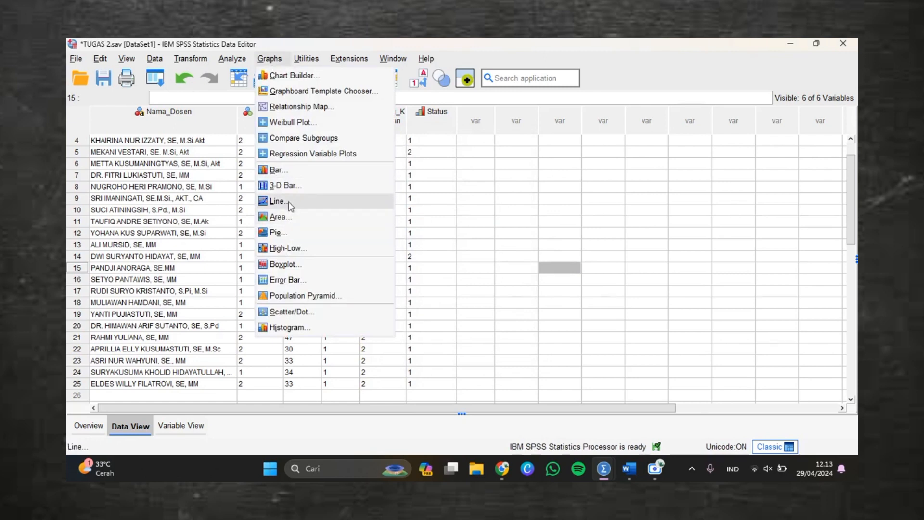
{"action": "left_click", "coordinate": [287, 231]}
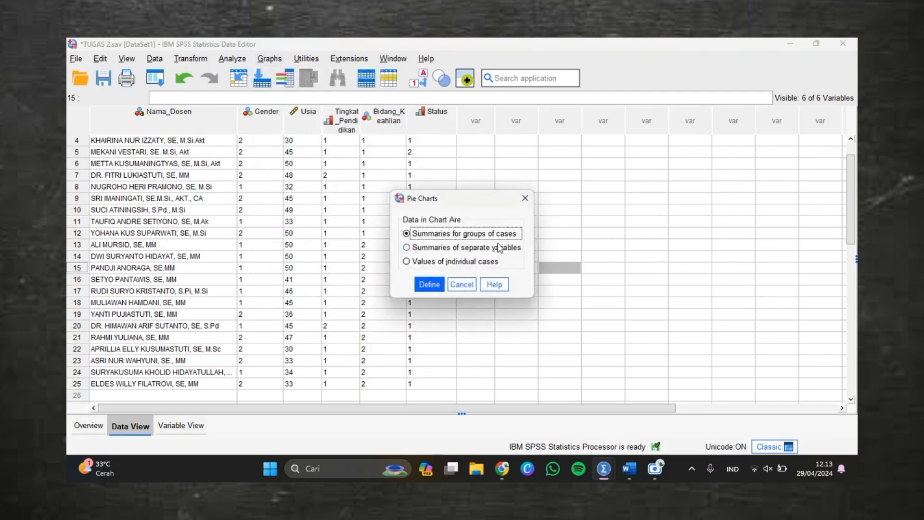
{"action": "left_click", "coordinate": [428, 284]}
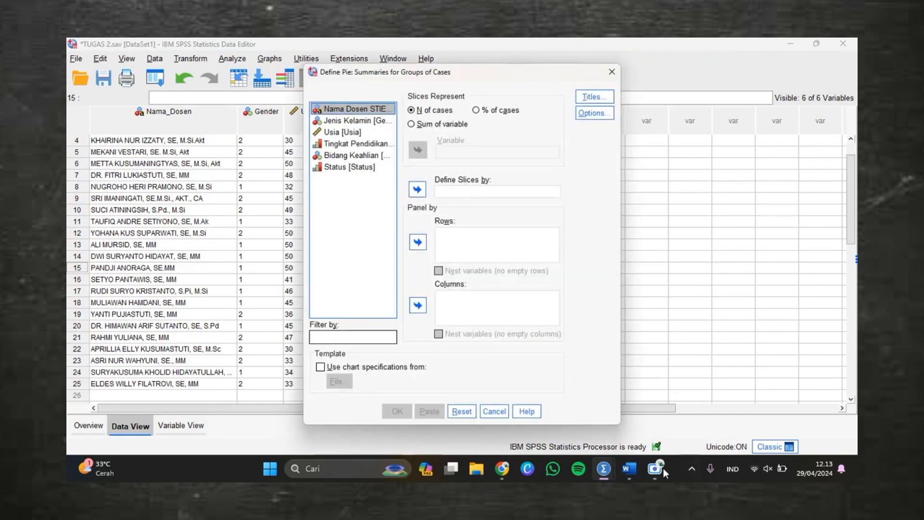
Recheck item d in the Word assignment and return to the pie chart definition in SPSS
{"action": "left_click", "coordinate": [635, 471]}
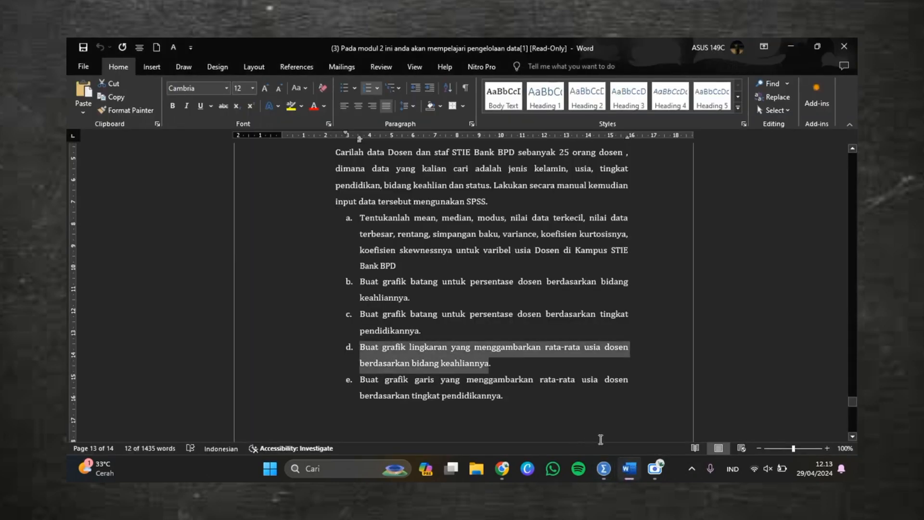
{"action": "mouse_move", "coordinate": [604, 469]}
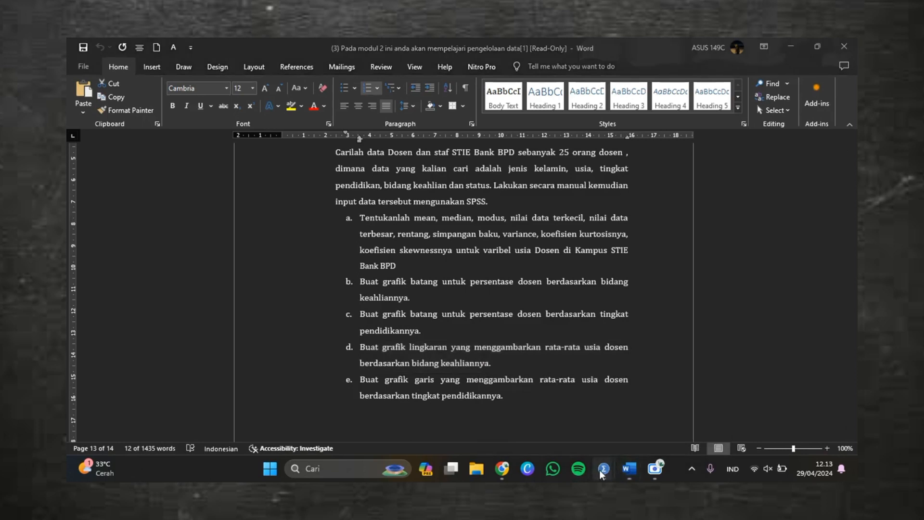
{"action": "left_click", "coordinate": [543, 432]}
{"action": "left_click", "coordinate": [542, 432]}
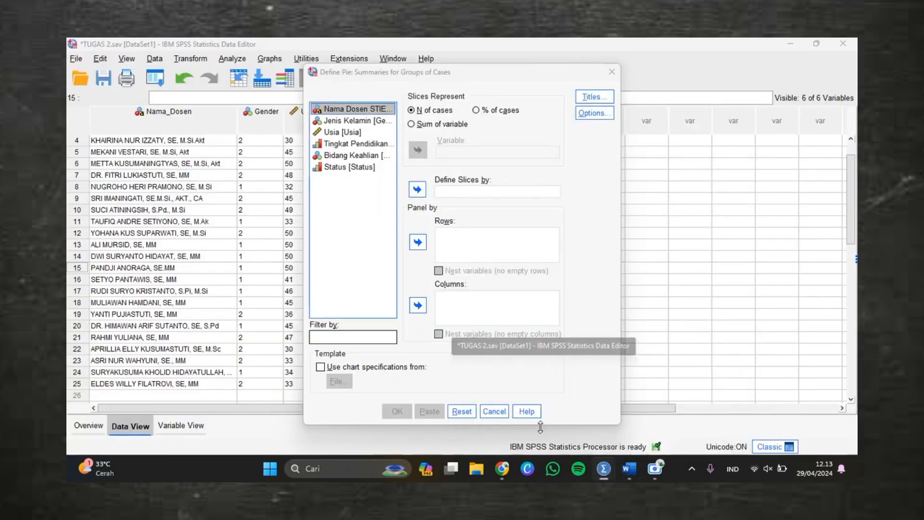
Set the pie chart's subtitle to "d. Buat grafik lingkaran yang menggambarkan rata-rata usia dosen berdasarkan bidang keahliannya"
{"action": "left_click", "coordinate": [359, 132]}
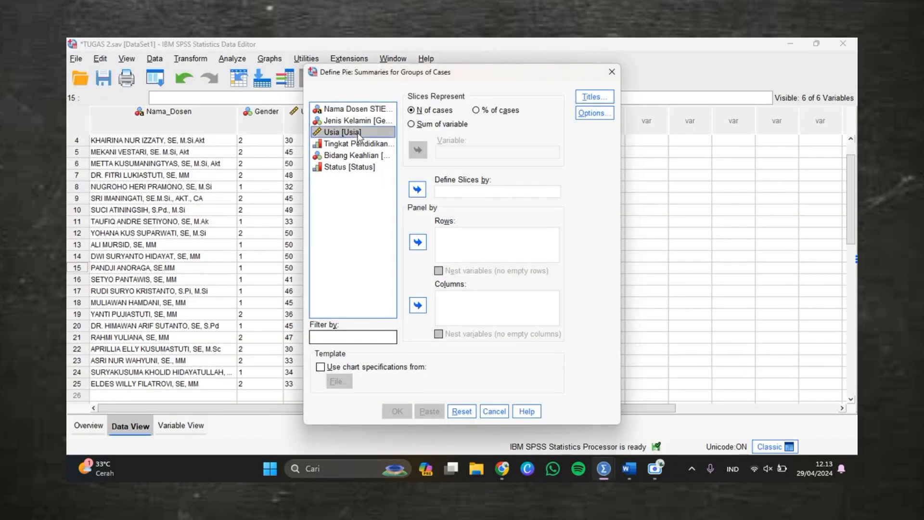
{"action": "left_click", "coordinate": [593, 100]}
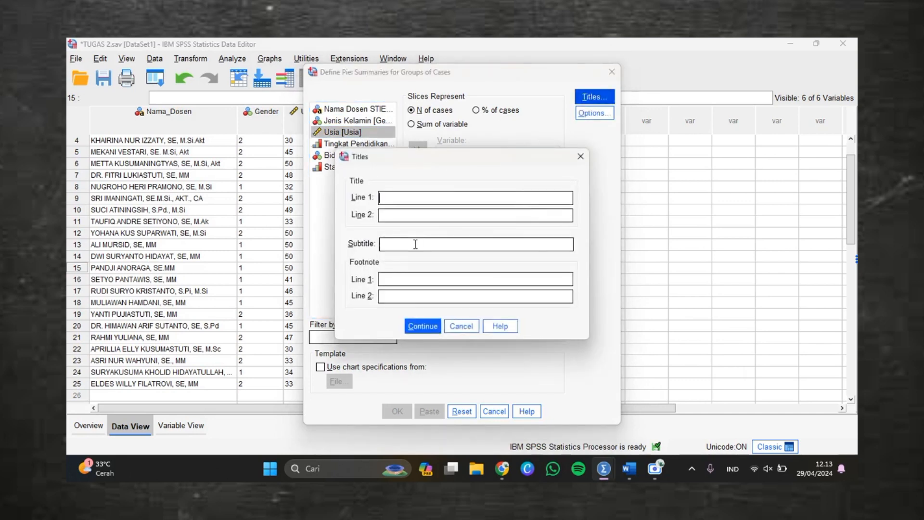
{"action": "left_click", "coordinate": [415, 244]}
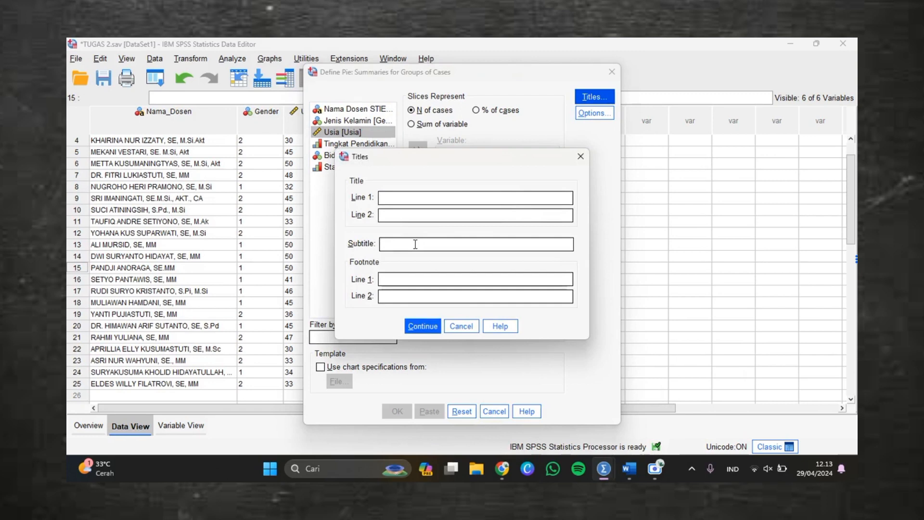
{"action": "key", "text": "ctrl+v"}
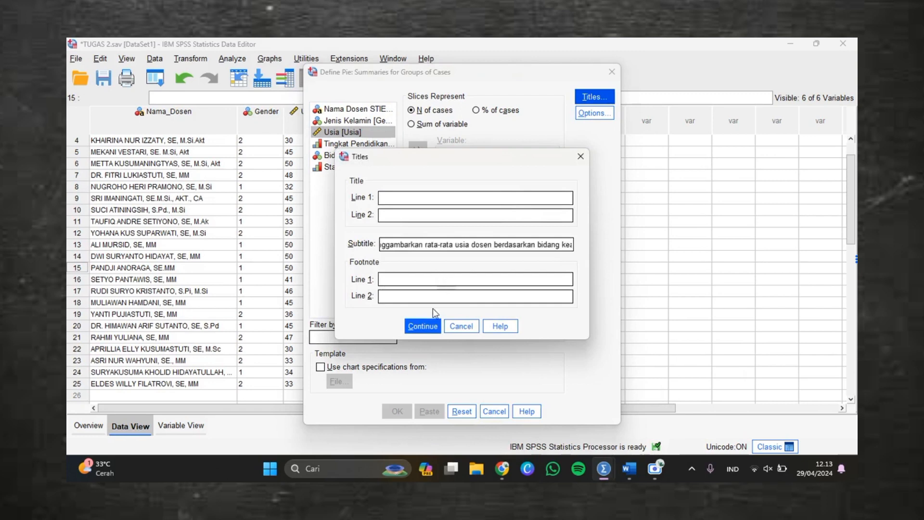
{"action": "left_click", "coordinate": [426, 328]}
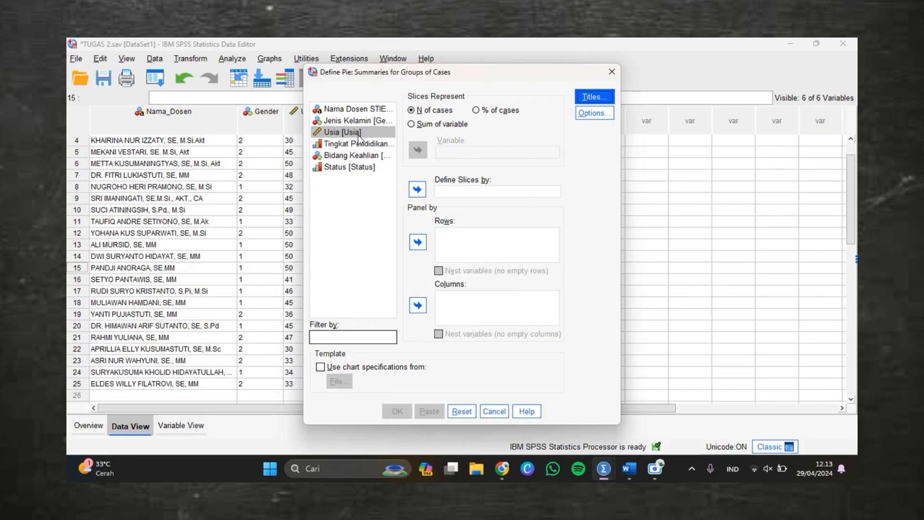
Define the slices by Usia, generate the pie chart of N of cases and review it with the earlier graphs in the output
{"action": "left_click", "coordinate": [350, 135]}
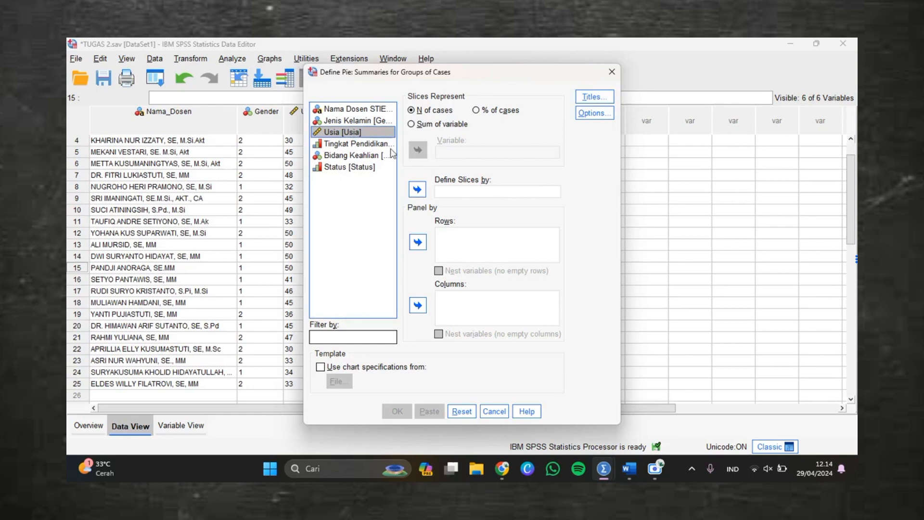
{"action": "left_click", "coordinate": [417, 190]}
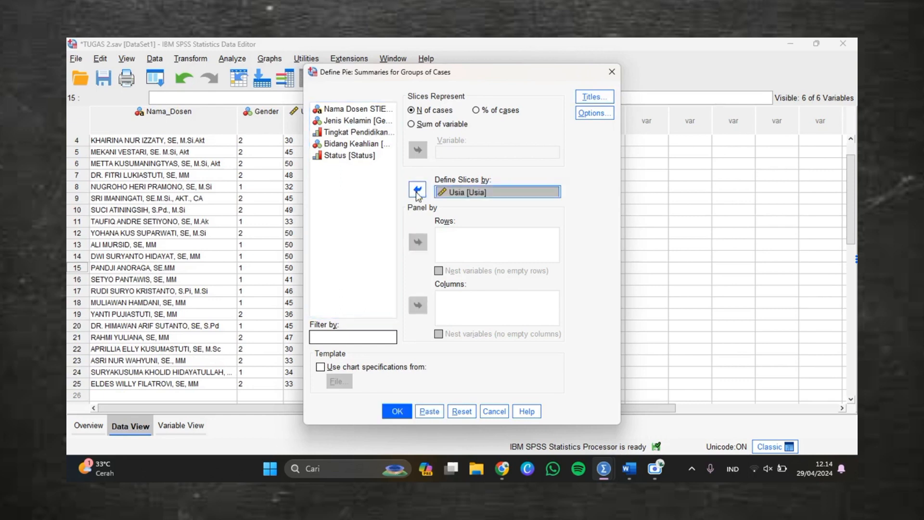
{"action": "left_click", "coordinate": [396, 413]}
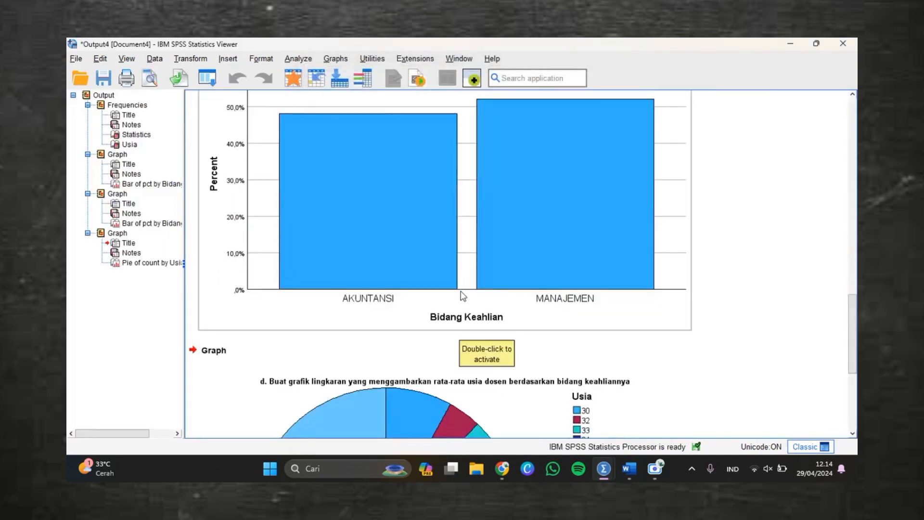
{"action": "scroll", "coordinate": [461, 292], "scroll_direction": "up", "scroll_amount": 5}
{"action": "scroll", "coordinate": [462, 294], "scroll_direction": "up", "scroll_amount": 3}
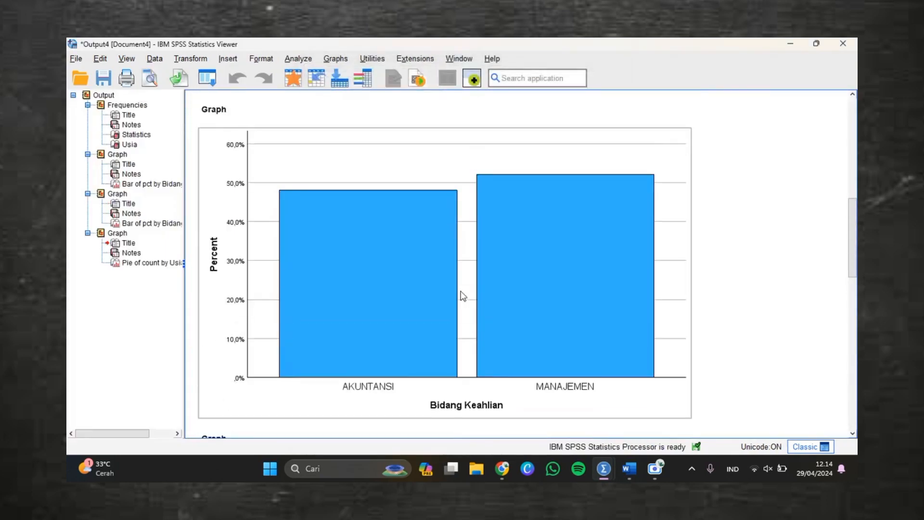
{"action": "scroll", "coordinate": [463, 295], "scroll_direction": "down", "scroll_amount": 5}
{"action": "scroll", "coordinate": [463, 296], "scroll_direction": "down", "scroll_amount": 10}
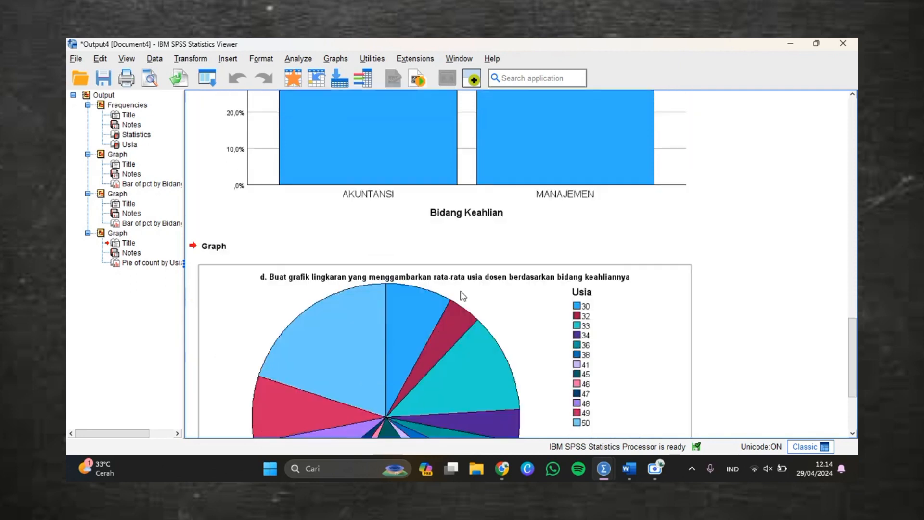
{"action": "scroll", "coordinate": [463, 296], "scroll_direction": "down", "scroll_amount": 2}
{"action": "scroll", "coordinate": [460, 291], "scroll_direction": "down", "scroll_amount": 3}
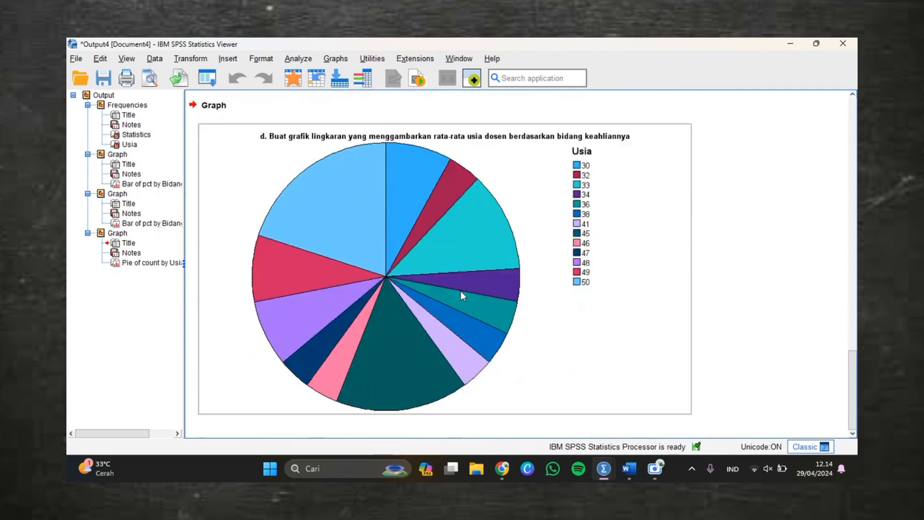
Highlight item e, the line chart of average age by tingkat pendidikan, in the Word assignment and return to the SPSS data set
{"action": "mouse_move", "coordinate": [622, 472]}
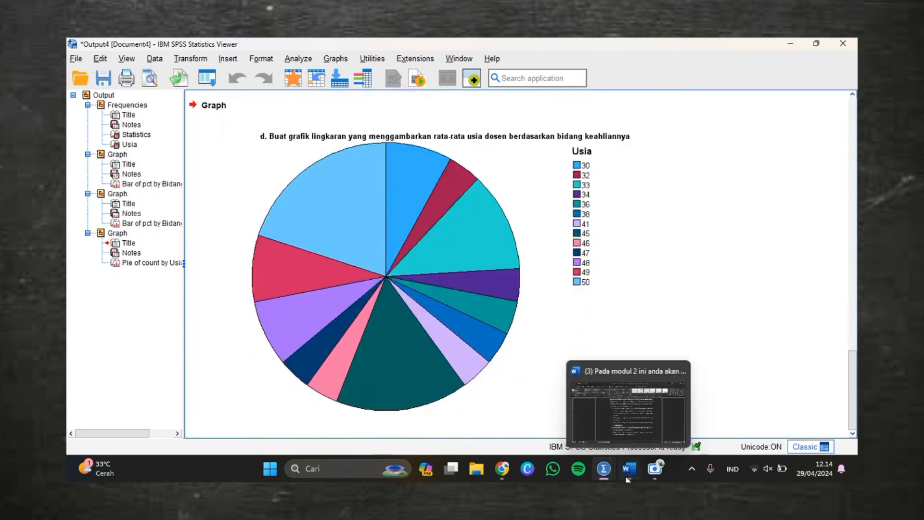
{"action": "left_click", "coordinate": [639, 397]}
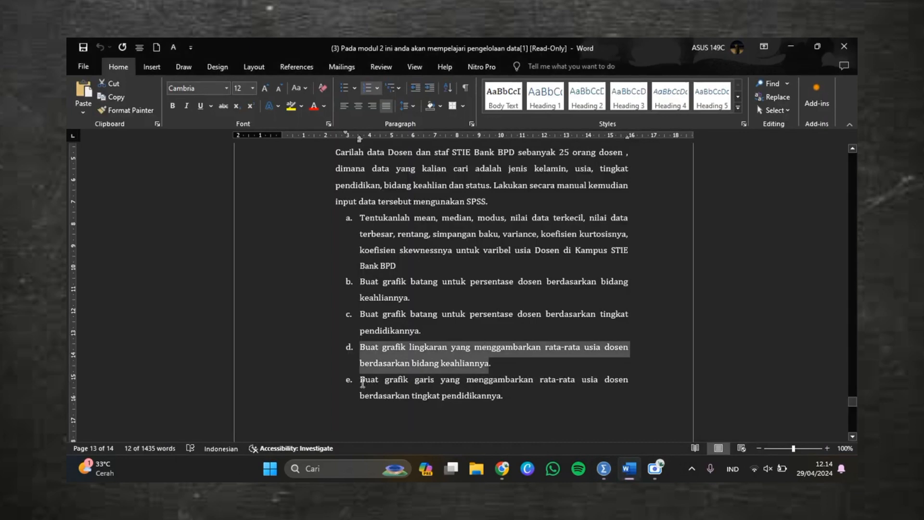
{"action": "left_click_drag", "start_coordinate": [356, 380], "coordinate": [530, 408]}
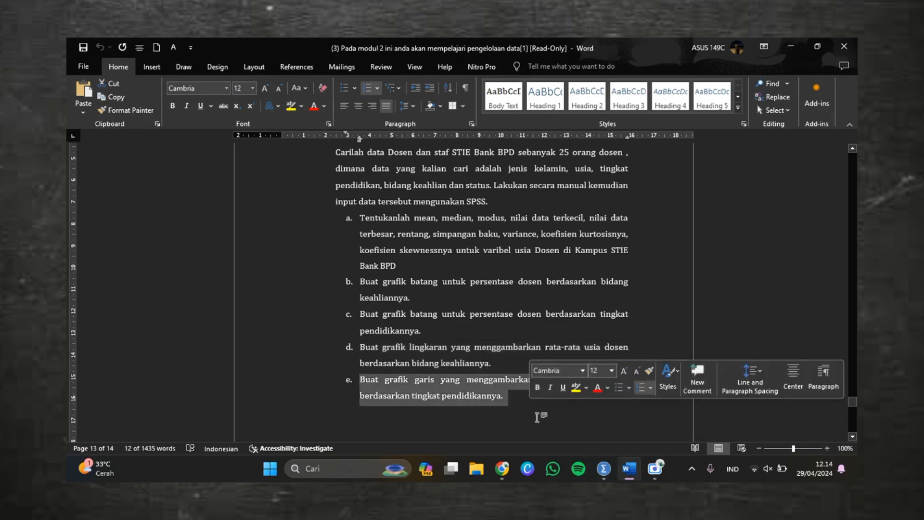
{"action": "mouse_move", "coordinate": [607, 474]}
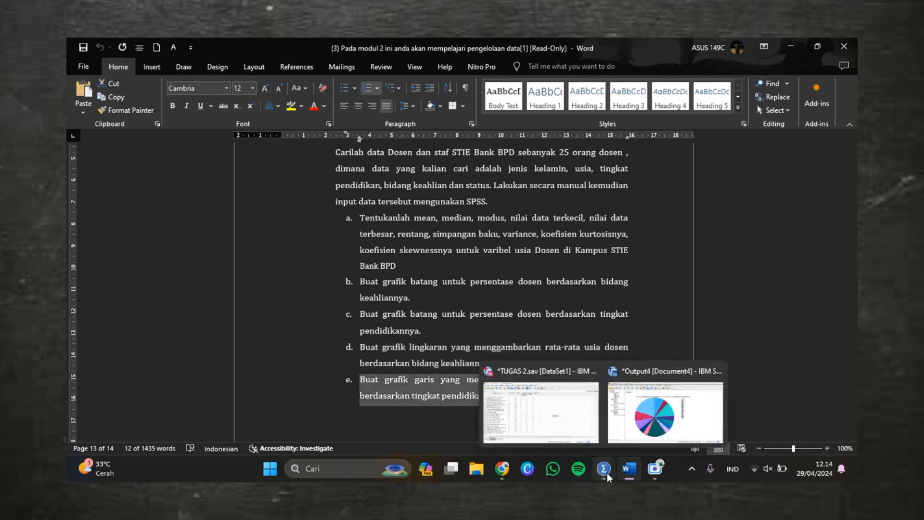
{"action": "left_click", "coordinate": [559, 418]}
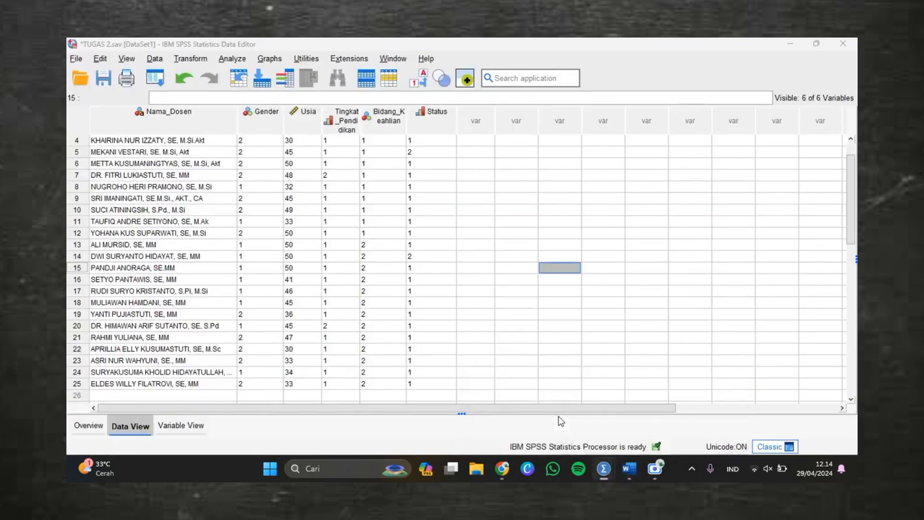
Look at the pie chart in the SPSS output once more and return to the data set
{"action": "mouse_move", "coordinate": [605, 472]}
{"action": "mouse_move", "coordinate": [645, 416]}
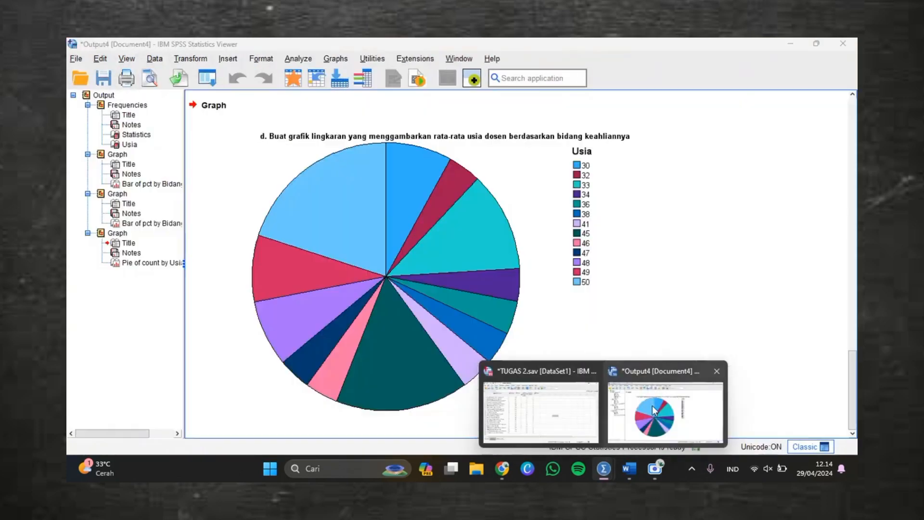
{"action": "left_click", "coordinate": [655, 411]}
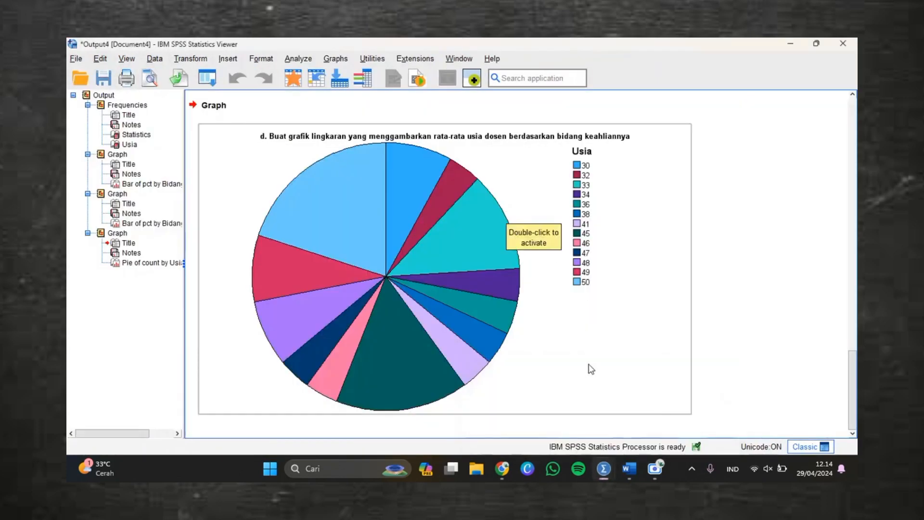
{"action": "mouse_move", "coordinate": [603, 468]}
{"action": "left_click", "coordinate": [560, 423]}
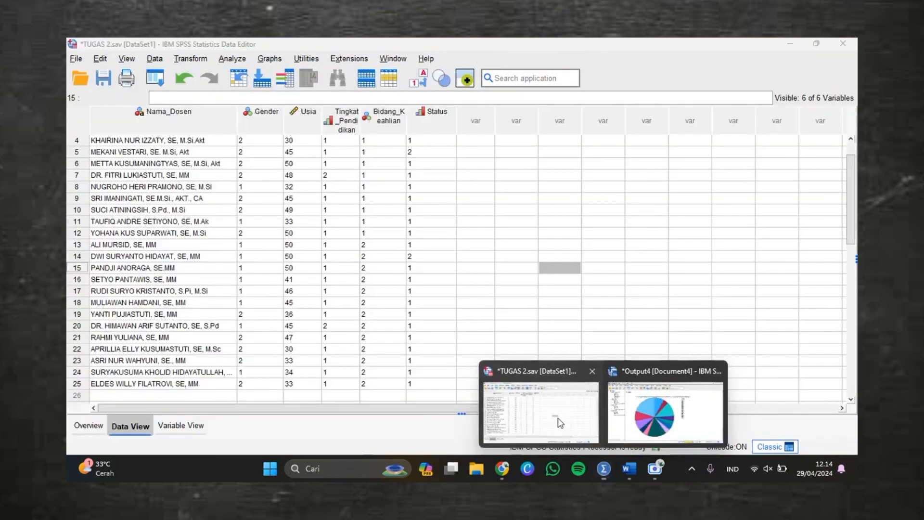
Start defining a simple line chart with summaries for groups of cases and use Usia as the category axis
{"action": "left_click", "coordinate": [270, 62]}
{"action": "left_click", "coordinate": [288, 206]}
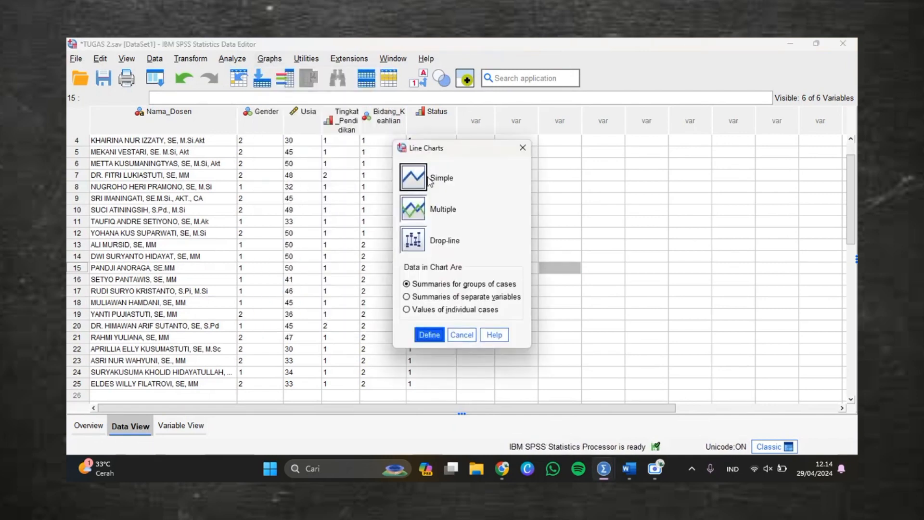
{"action": "left_click", "coordinate": [429, 335]}
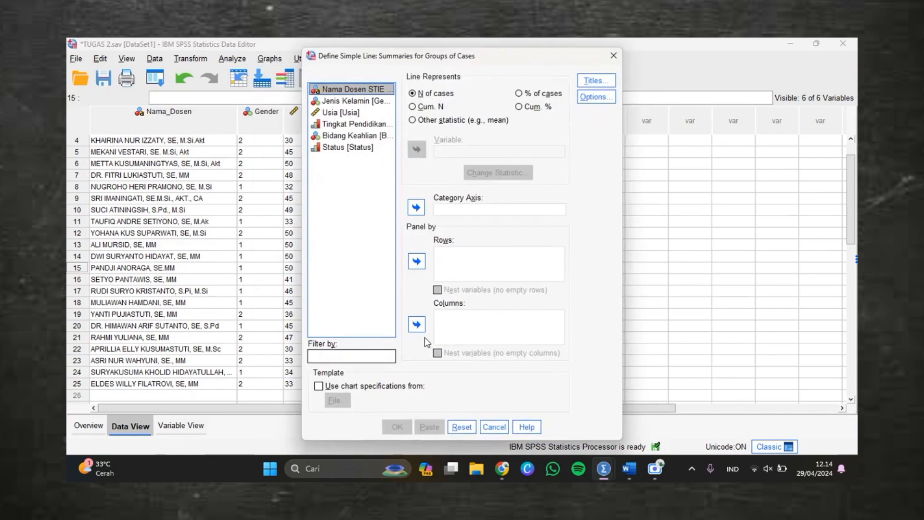
{"action": "left_click", "coordinate": [355, 114]}
{"action": "left_click", "coordinate": [417, 207]}
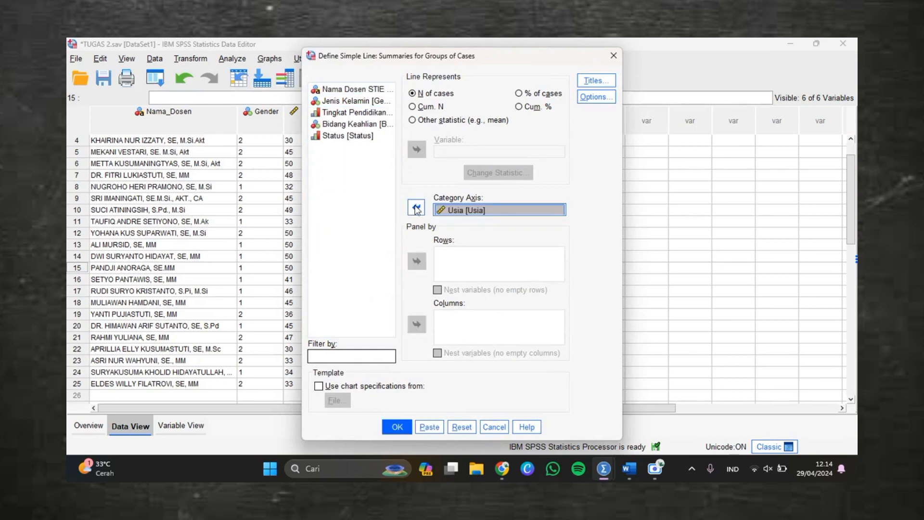
Reread item e in the Word assignment and return to the line chart definition in SPSS
{"action": "mouse_move", "coordinate": [631, 472]}
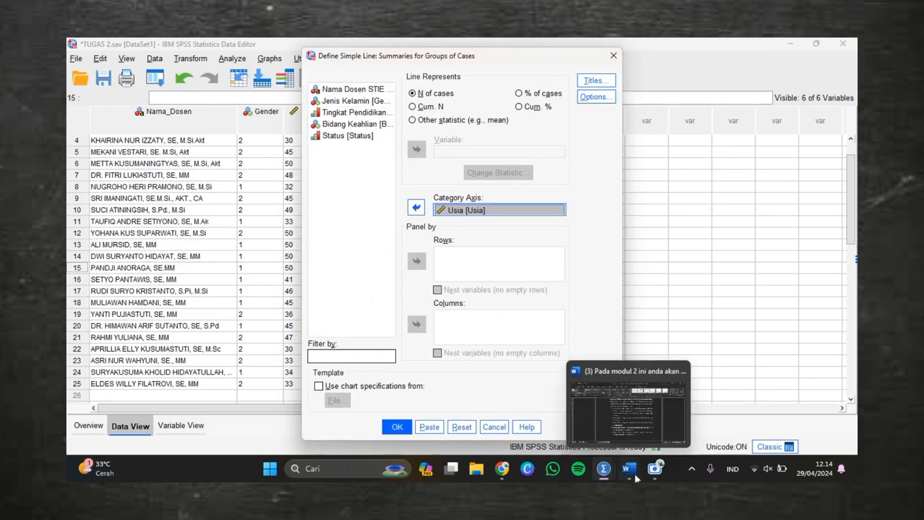
{"action": "left_click", "coordinate": [628, 429]}
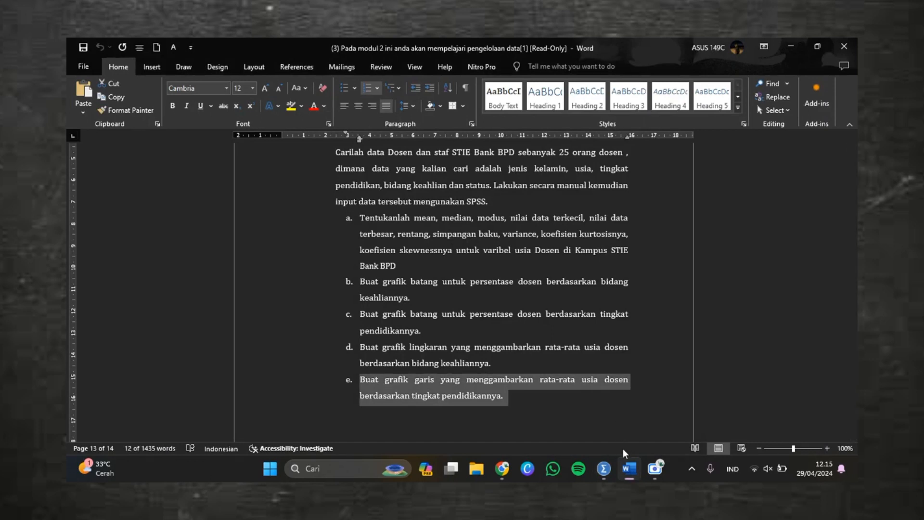
{"action": "mouse_move", "coordinate": [635, 469]}
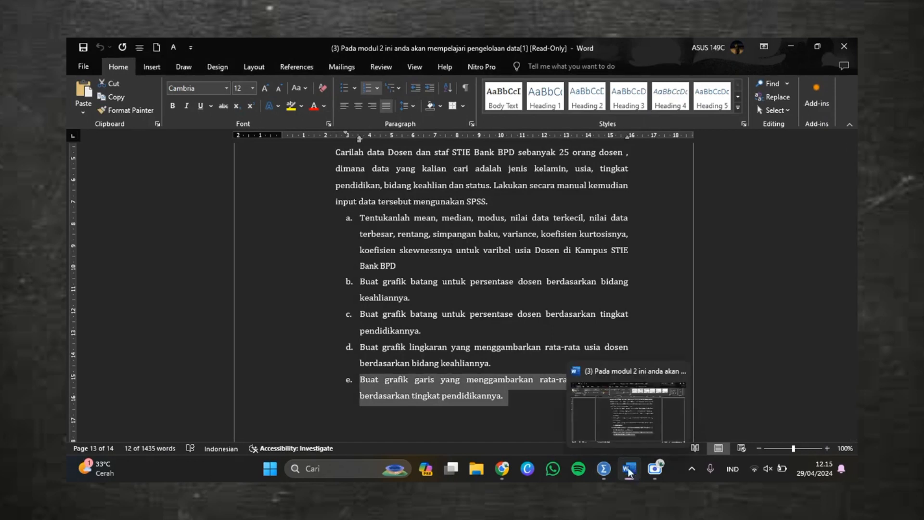
{"action": "mouse_move", "coordinate": [603, 470]}
{"action": "left_click", "coordinate": [582, 413]}
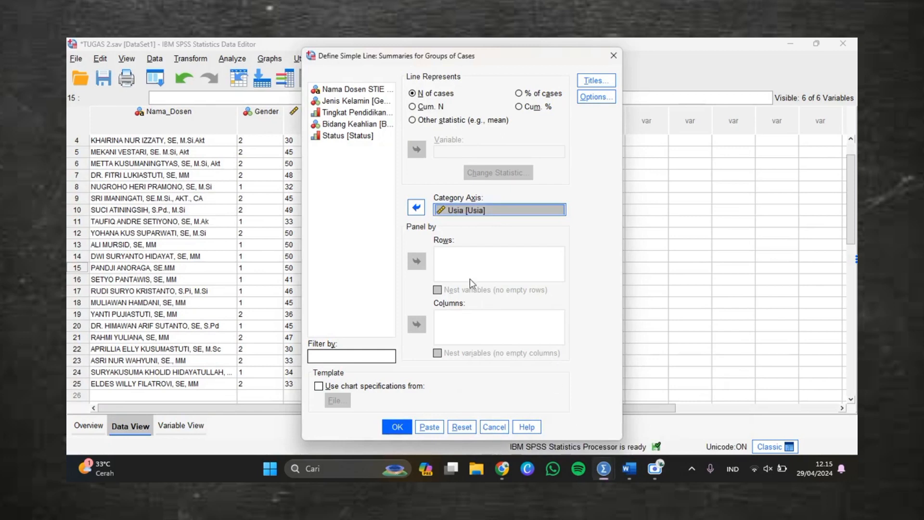
Replace Usia with Tingkat Pendidikan as the line chart's category axis
{"action": "left_click", "coordinate": [377, 111]}
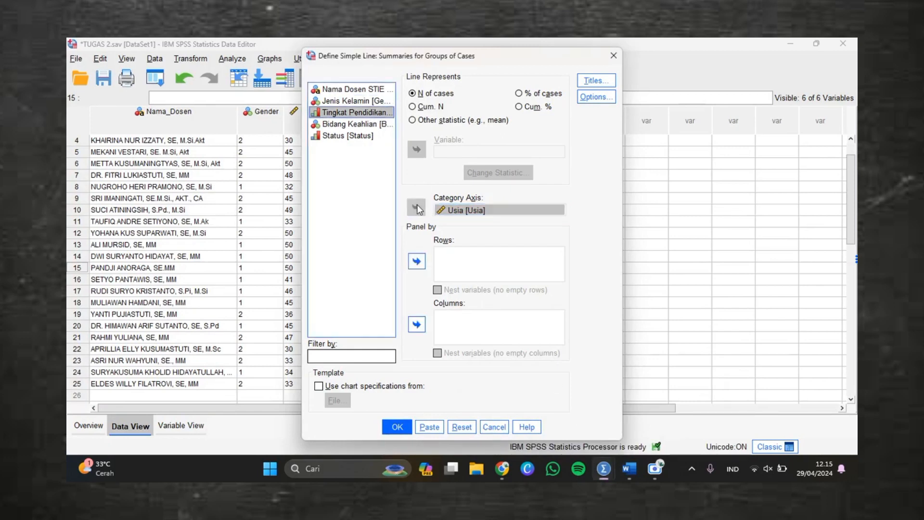
{"action": "double_click", "coordinate": [471, 211]}
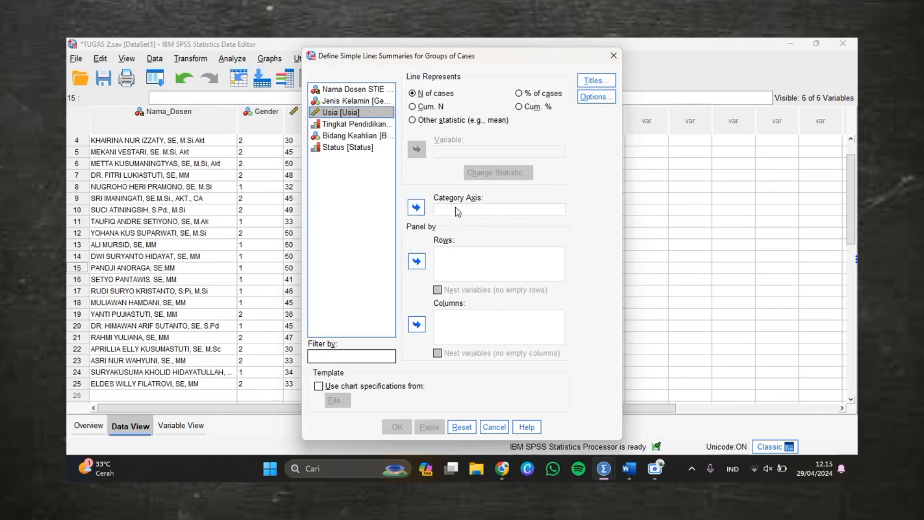
{"action": "left_click", "coordinate": [362, 124]}
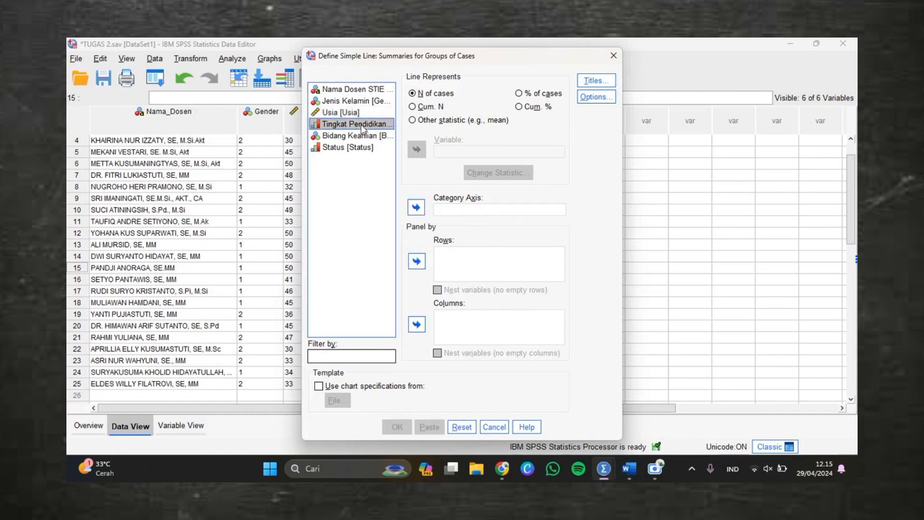
{"action": "left_click", "coordinate": [418, 208]}
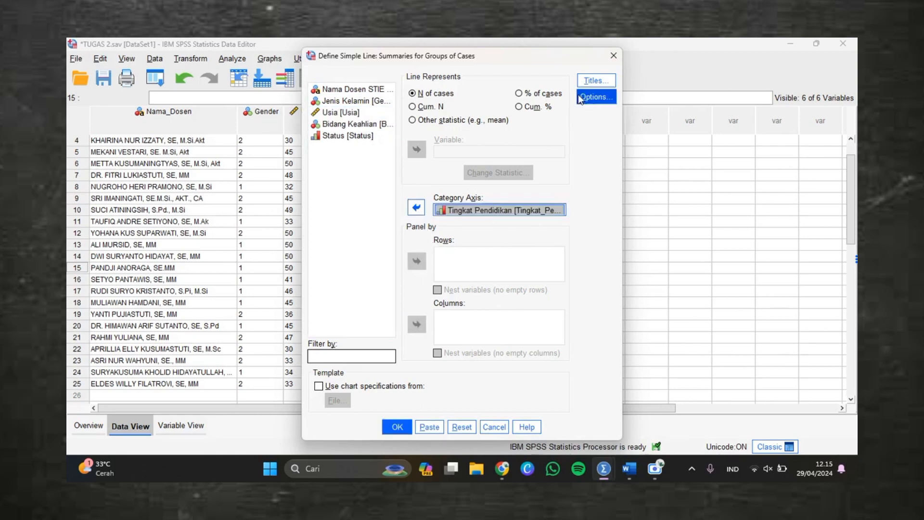
Open the title settings of the simple line chart definition
{"action": "left_click", "coordinate": [591, 81]}
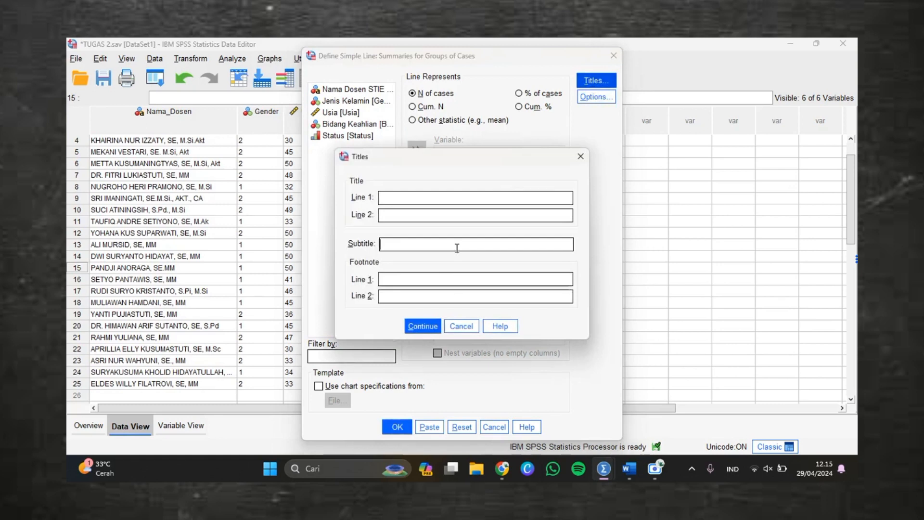
{"action": "left_click", "coordinate": [457, 245]}
{"action": "key", "text": "ctrl+v"}
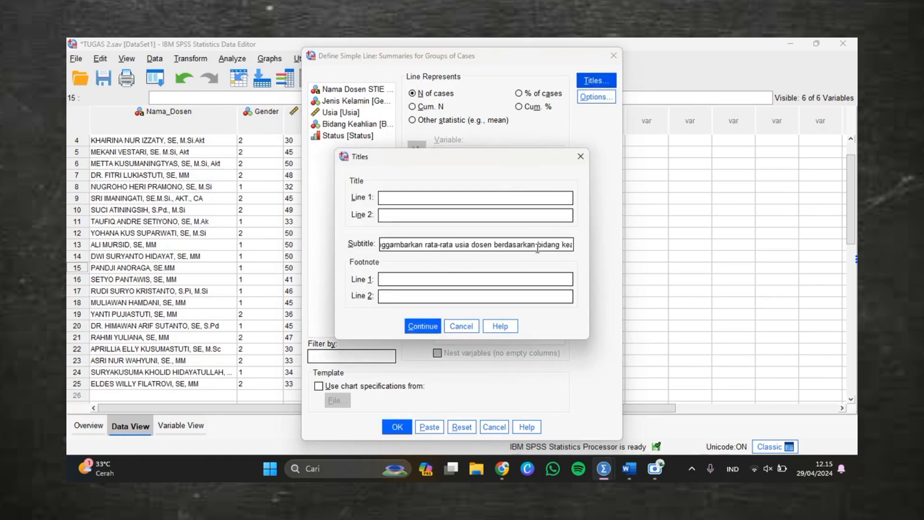
{"action": "key", "text": "Right"}
{"action": "key", "text": "Right"}
{"action": "key", "text": "Right"}
{"action": "key", "text": "Right"}
{"action": "key", "text": "Right"}
{"action": "key", "text": "Right"}
{"action": "key", "text": "Right"}
{"action": "key", "text": "Right"}
{"action": "key", "text": "Right"}
{"action": "key", "text": "Right"}
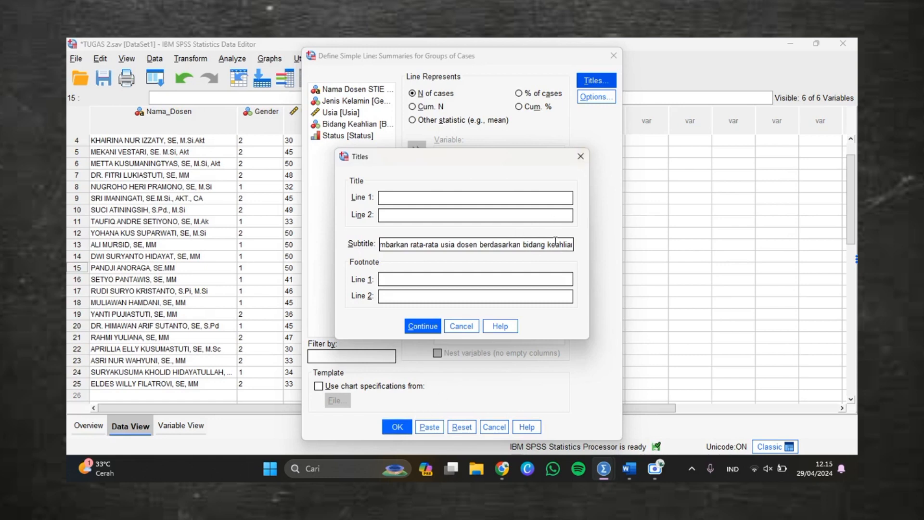
{"action": "left_click_drag", "start_coordinate": [567, 244], "coordinate": [370, 250]}
{"action": "type", "text": "d.\tBuat grafik lingkaran yang mannya"}
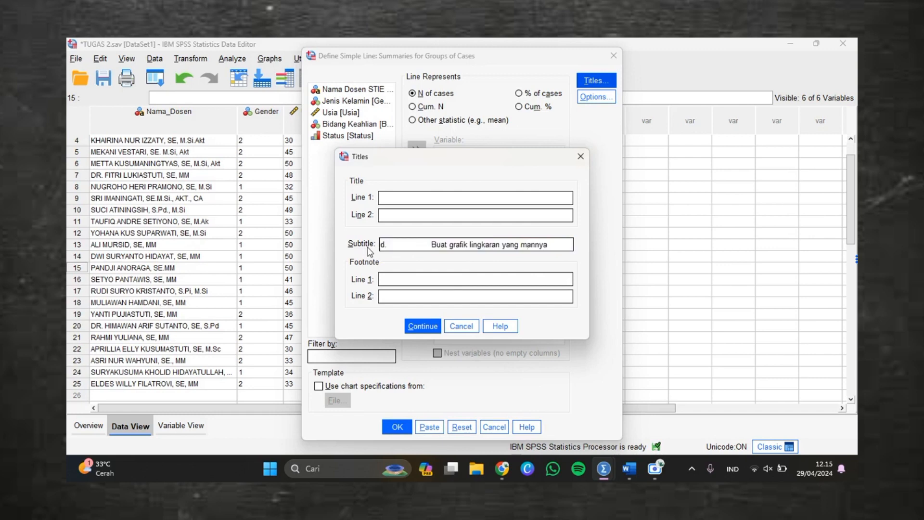
{"action": "key", "text": "End"}
{"action": "key", "text": "BackSpace"}
{"action": "key", "text": "BackSpace"}
{"action": "key", "text": "BackSpace"}
{"action": "key", "text": "BackSpace"}
{"action": "key", "text": "BackSpace"}
{"action": "key", "text": "BackSpace"}
{"action": "key", "text": "BackSpace"}
{"action": "key", "text": "BackSpace"}
{"action": "key", "text": "BackSpace"}
{"action": "key", "text": "BackSpace"}
{"action": "key", "text": "BackSpace"}
{"action": "key", "text": "BackSpace"}
{"action": "key", "text": "BackSpace"}
{"action": "key", "text": "BackSpace"}
{"action": "key", "text": "BackSpace"}
{"action": "key", "text": "BackSpace"}
{"action": "key", "text": "BackSpace"}
{"action": "key", "text": "BackSpace"}
{"action": "key", "text": "BackSpace"}
{"action": "key", "text": "BackSpace"}
{"action": "key", "text": "BackSpace"}
{"action": "key", "text": "BackSpace"}
{"action": "key", "text": "BackSpace"}
{"action": "key", "text": "BackSpace"}
{"action": "key", "text": "BackSpace"}
{"action": "key", "text": "BackSpace"}
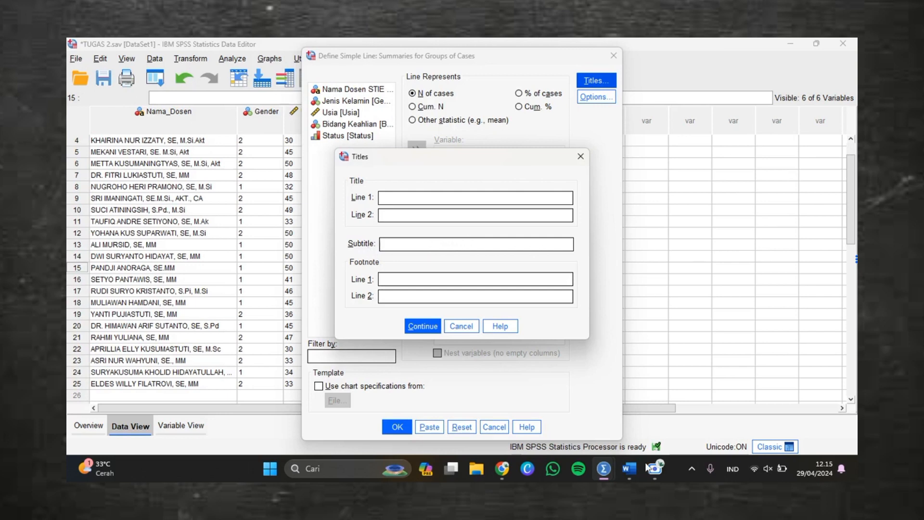
Copy item e about the grafik garis from the Word assignment into the line chart's subtitle in SPSS and create the chart
{"action": "mouse_move", "coordinate": [654, 469]}
{"action": "left_click", "coordinate": [625, 474]}
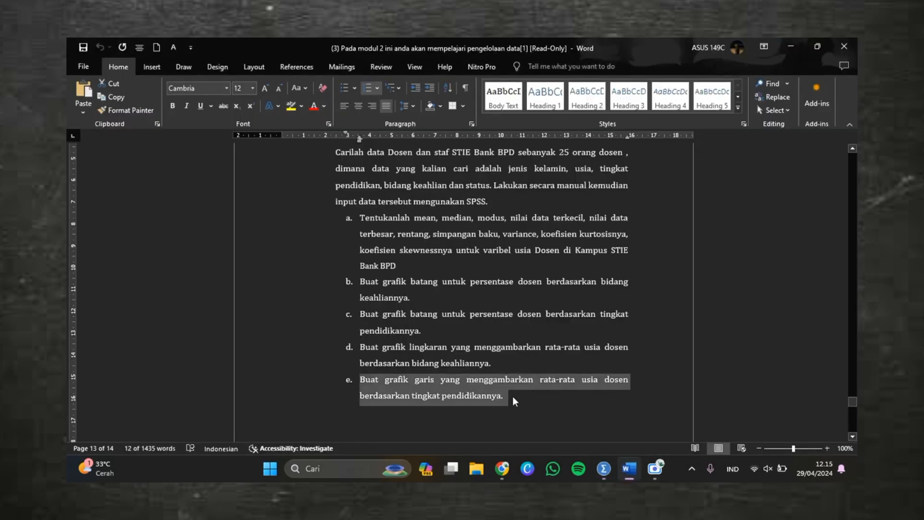
{"action": "left_click", "coordinate": [603, 473]}
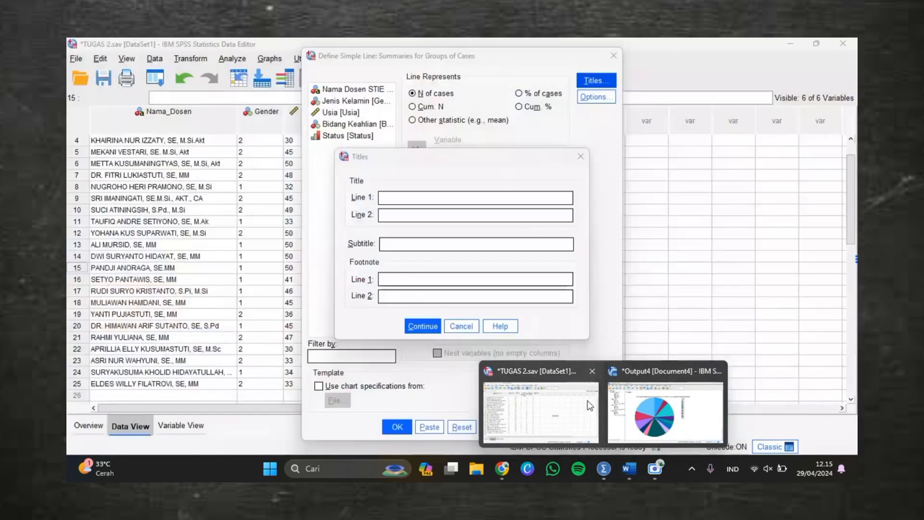
{"action": "left_click", "coordinate": [590, 406]}
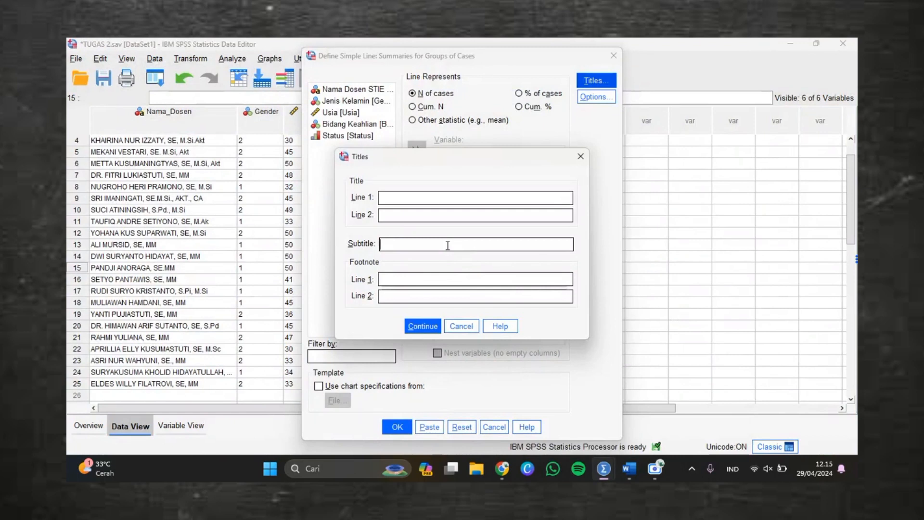
{"action": "type", "text": "a. Buat grafik garis yang menggambarkan rata-rata usia dosen berdasarkan tingkat pendidikan"}
{"action": "left_click", "coordinate": [428, 328]}
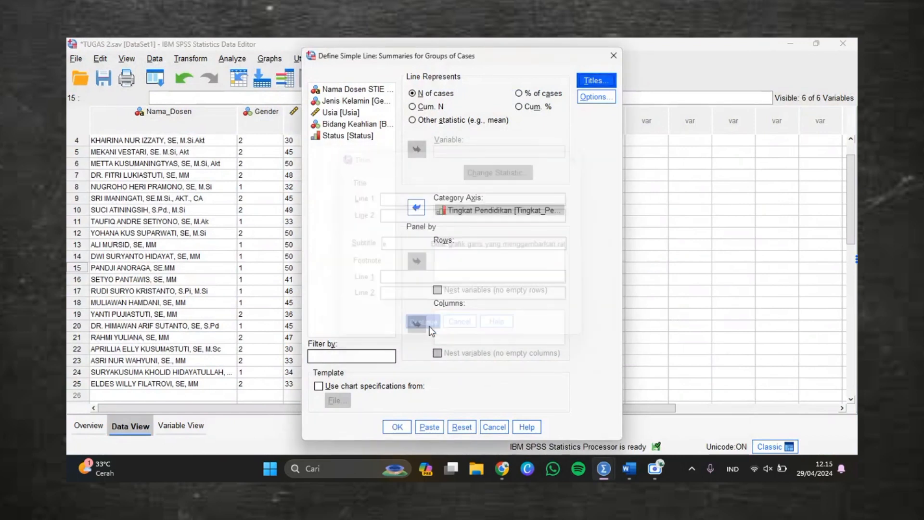
{"action": "left_click", "coordinate": [397, 427]}
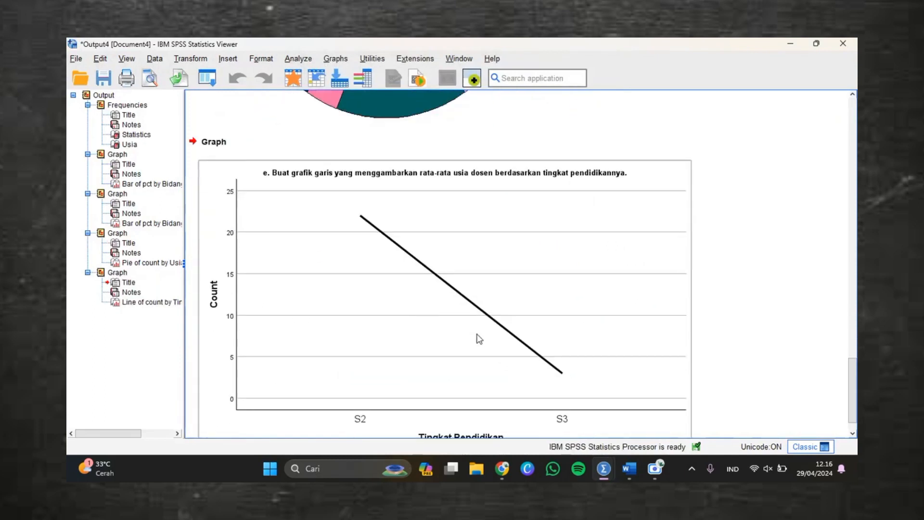
Look at the line and pie charts in the SPSS output and check the assignment items in Word
{"action": "scroll", "coordinate": [479, 338], "scroll_direction": "up", "scroll_amount": 10}
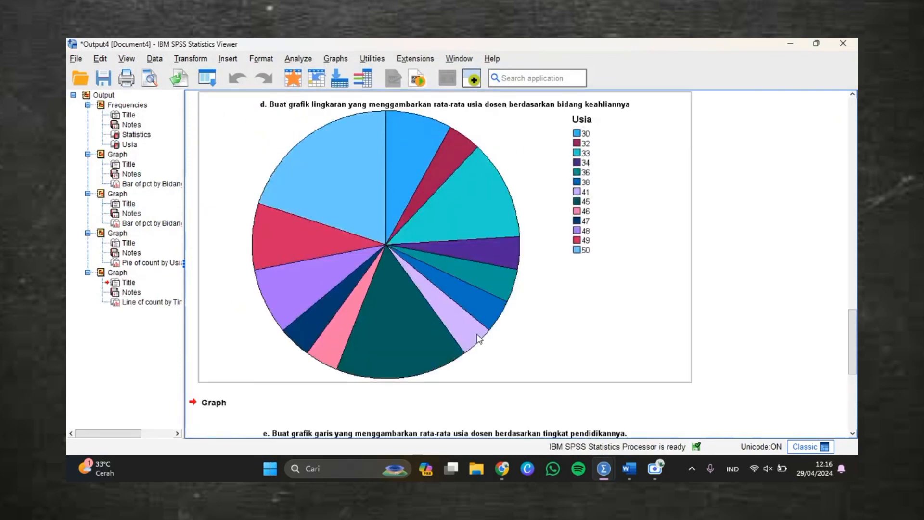
{"action": "scroll", "coordinate": [479, 338], "scroll_direction": "up", "scroll_amount": 3}
{"action": "mouse_move", "coordinate": [632, 466]}
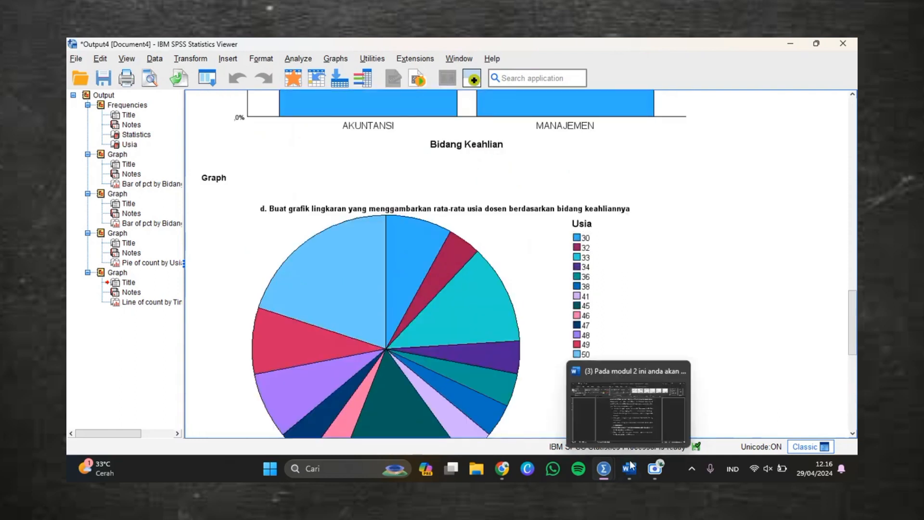
{"action": "left_click", "coordinate": [636, 425]}
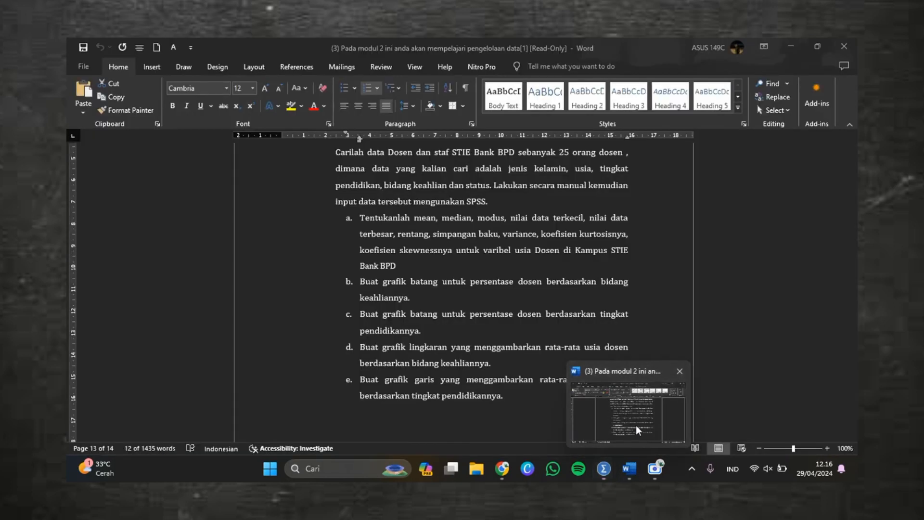
Return to the SPSS output and review the Usia statistics, frequency table and the bar, pie and line charts
{"action": "mouse_move", "coordinate": [604, 471]}
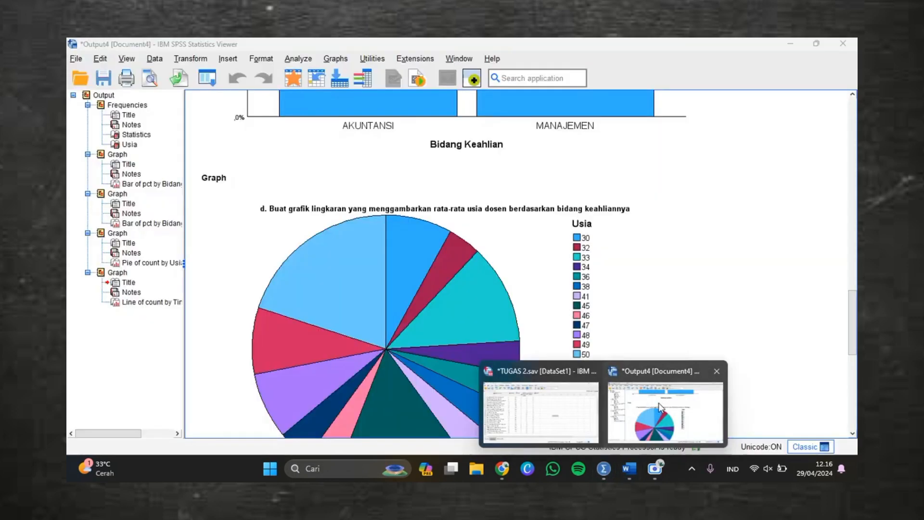
{"action": "left_click", "coordinate": [661, 409]}
{"action": "scroll", "coordinate": [540, 312], "scroll_direction": "up", "scroll_amount": 10}
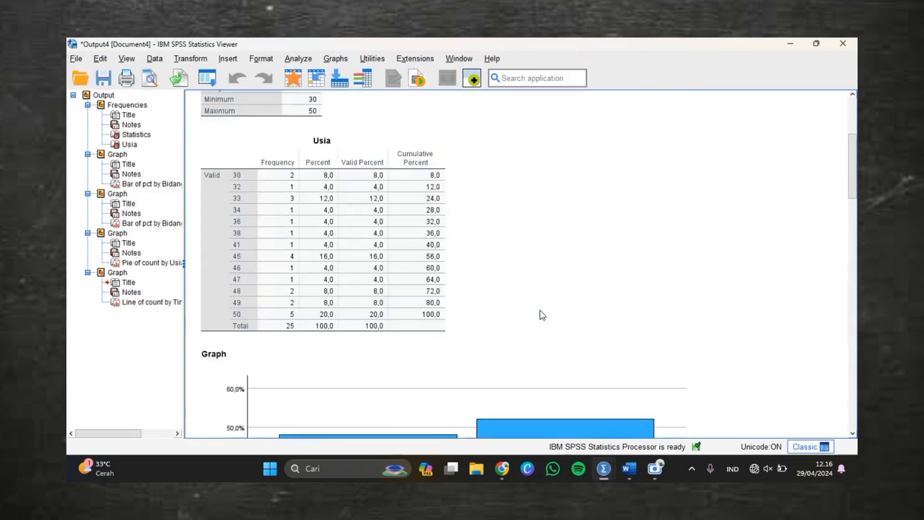
{"action": "scroll", "coordinate": [385, 236], "scroll_direction": "up", "scroll_amount": 1}
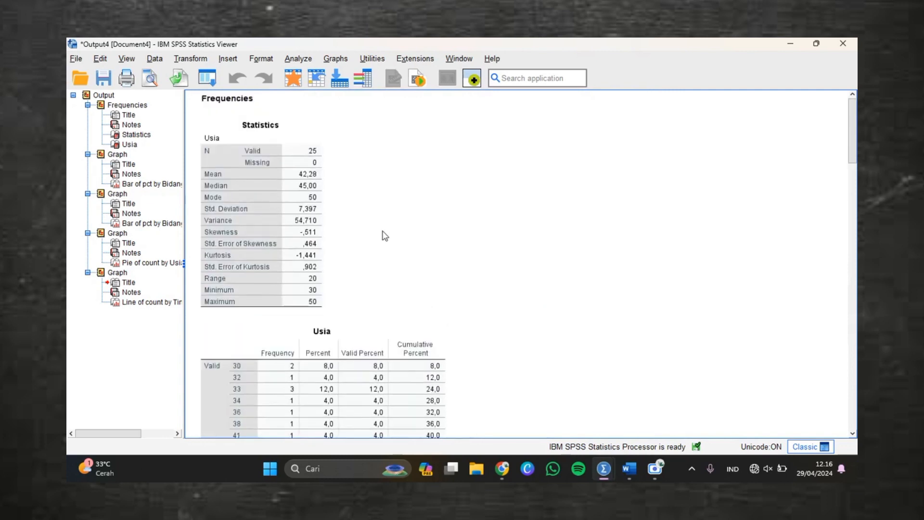
{"action": "scroll", "coordinate": [386, 235], "scroll_direction": "down", "scroll_amount": 2}
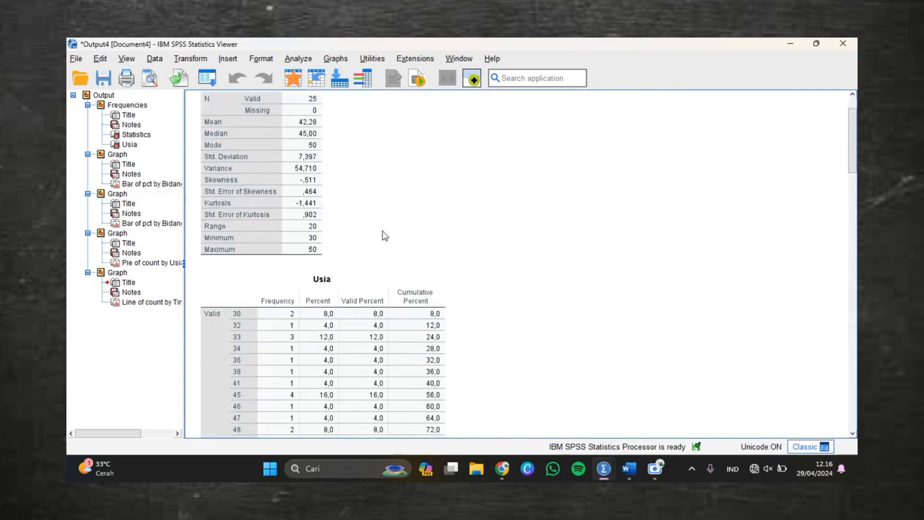
{"action": "scroll", "coordinate": [385, 236], "scroll_direction": "down", "scroll_amount": 4}
{"action": "scroll", "coordinate": [384, 235], "scroll_direction": "down", "scroll_amount": 20}
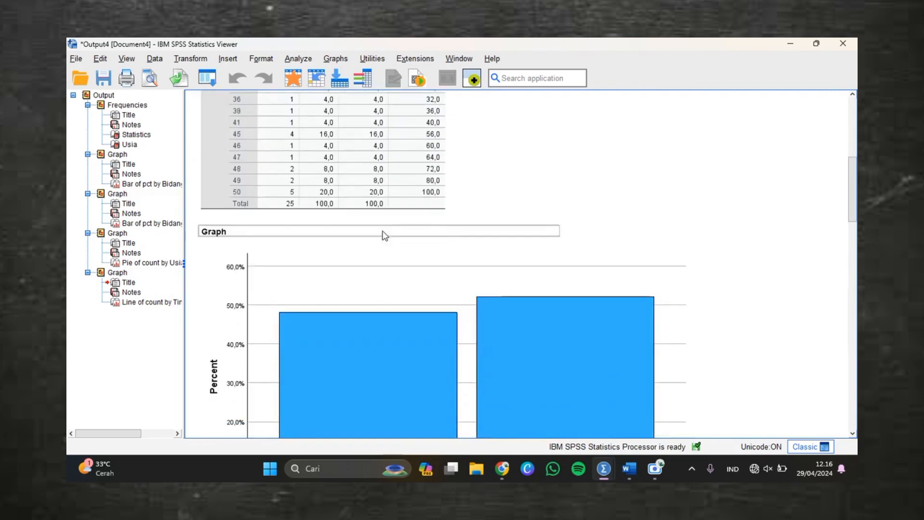
{"action": "scroll", "coordinate": [384, 235], "scroll_direction": "down", "scroll_amount": 10}
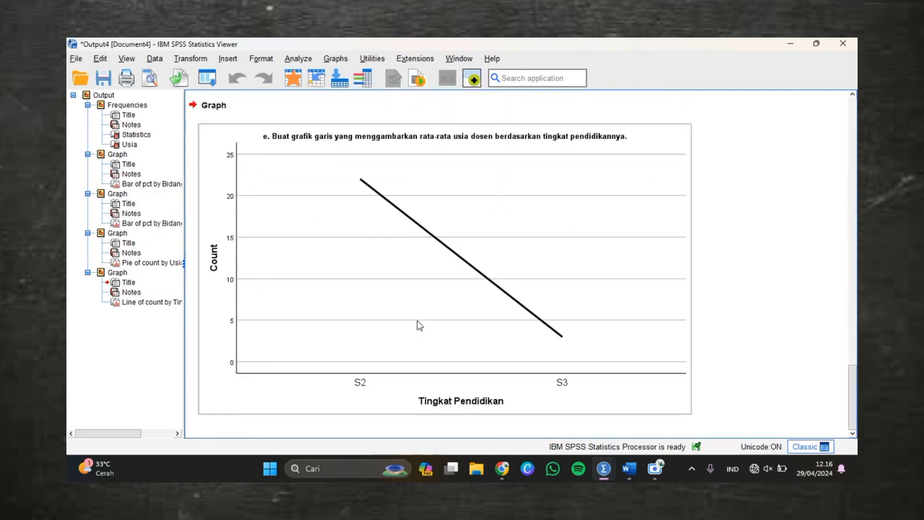
{"action": "scroll", "coordinate": [420, 325], "scroll_direction": "up", "scroll_amount": 18}
{"action": "scroll", "coordinate": [419, 325], "scroll_direction": "up", "scroll_amount": 5}
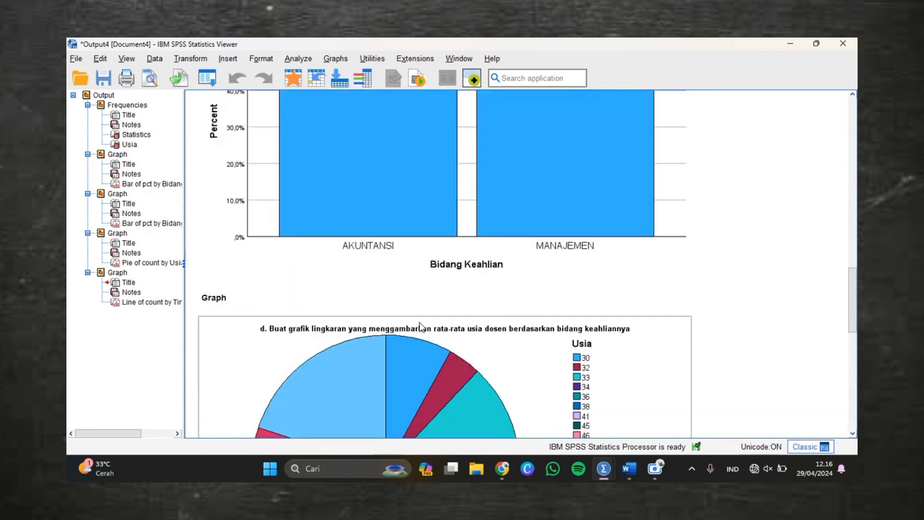
{"action": "scroll", "coordinate": [420, 326], "scroll_direction": "up", "scroll_amount": 2}
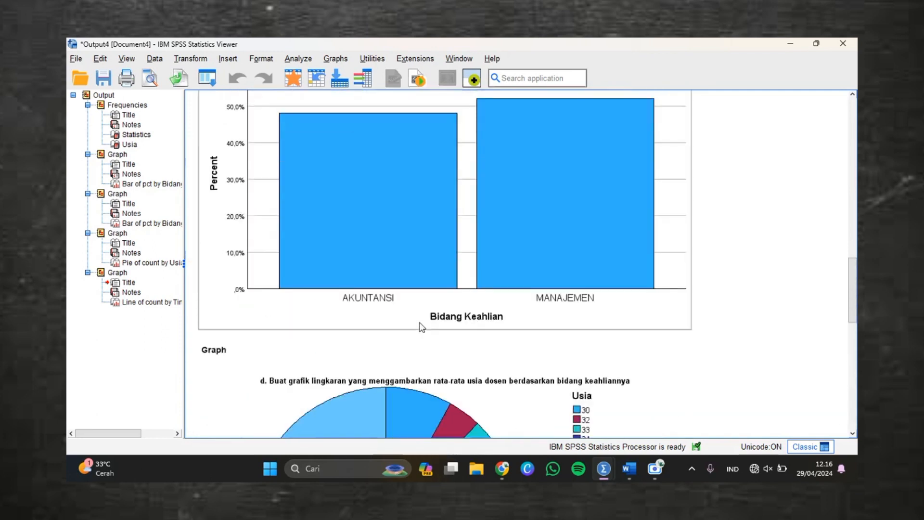